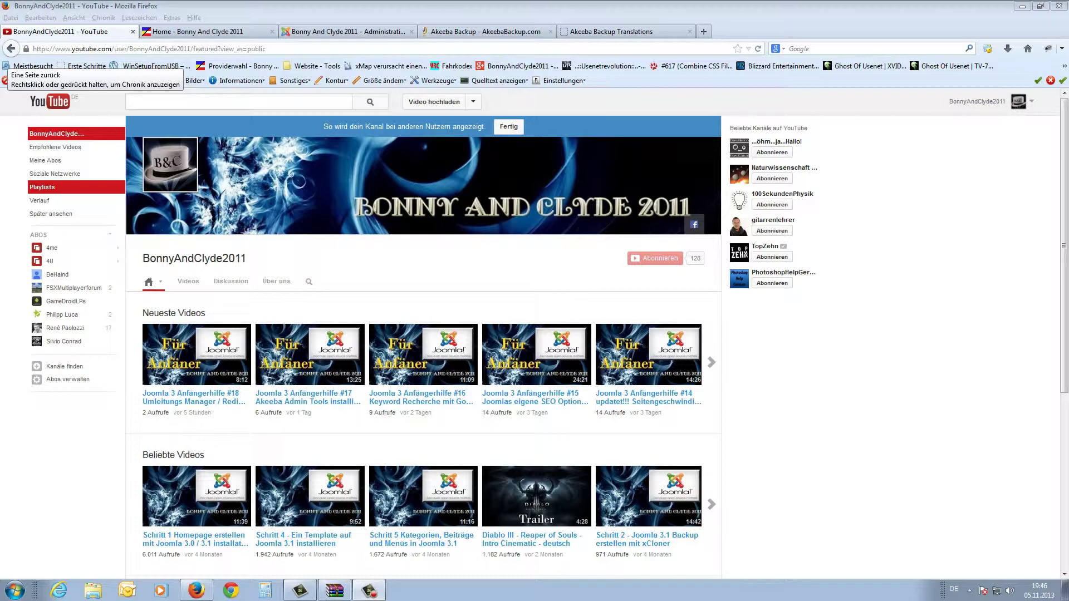
- Switch from YouTube to the Akeeba Backup 3.8.2 download page tab
{"action": "left_click", "coordinate": [468, 33]}
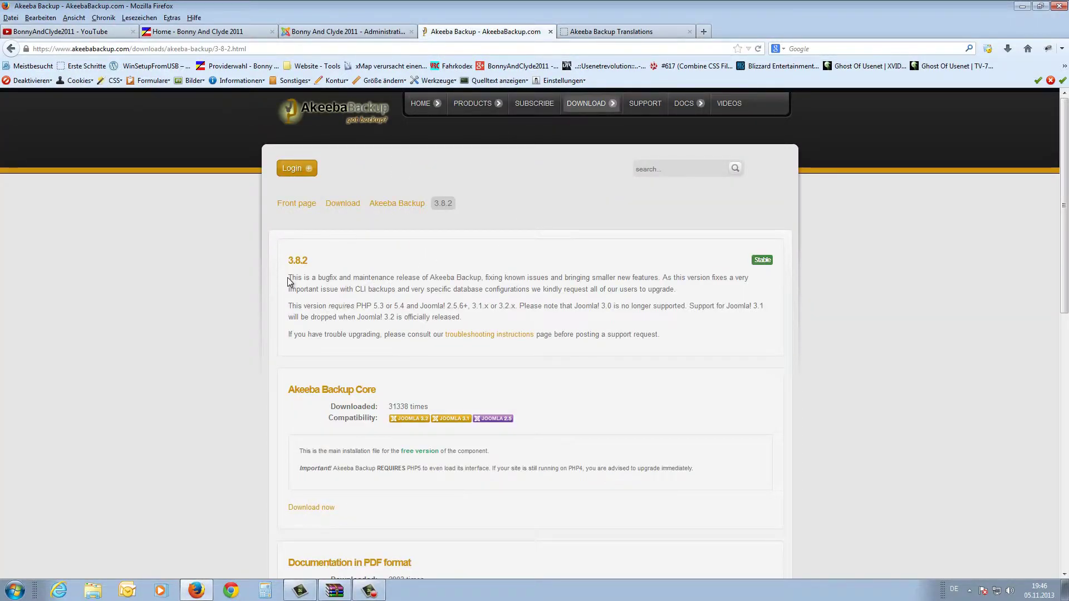
- Download the Akeeba Backup Core package, glance at the Translations page, then close the Akeeba tabs
{"action": "left_click", "coordinate": [328, 509]}
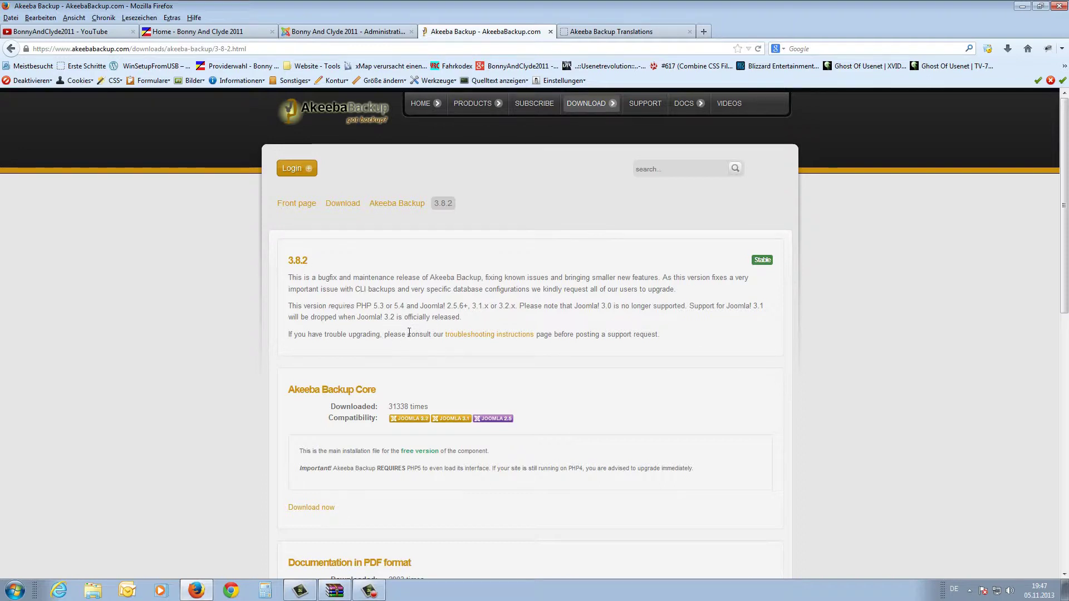
{"action": "left_click", "coordinate": [587, 31]}
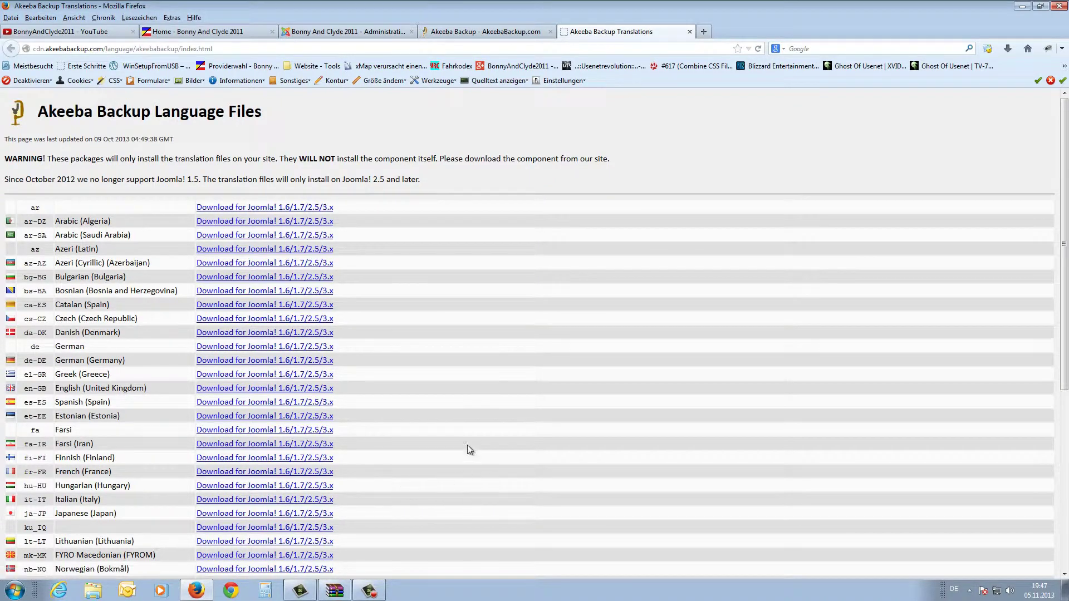
{"action": "left_click", "coordinate": [476, 32]}
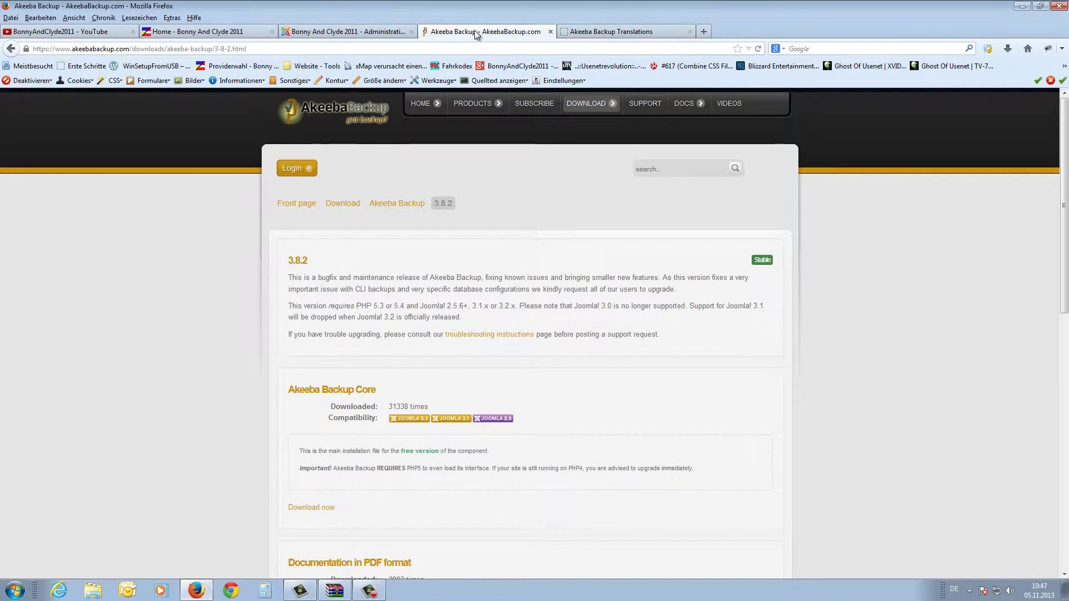
{"action": "key", "text": "ctrl+w"}
{"action": "key", "text": "ctrl+w"}
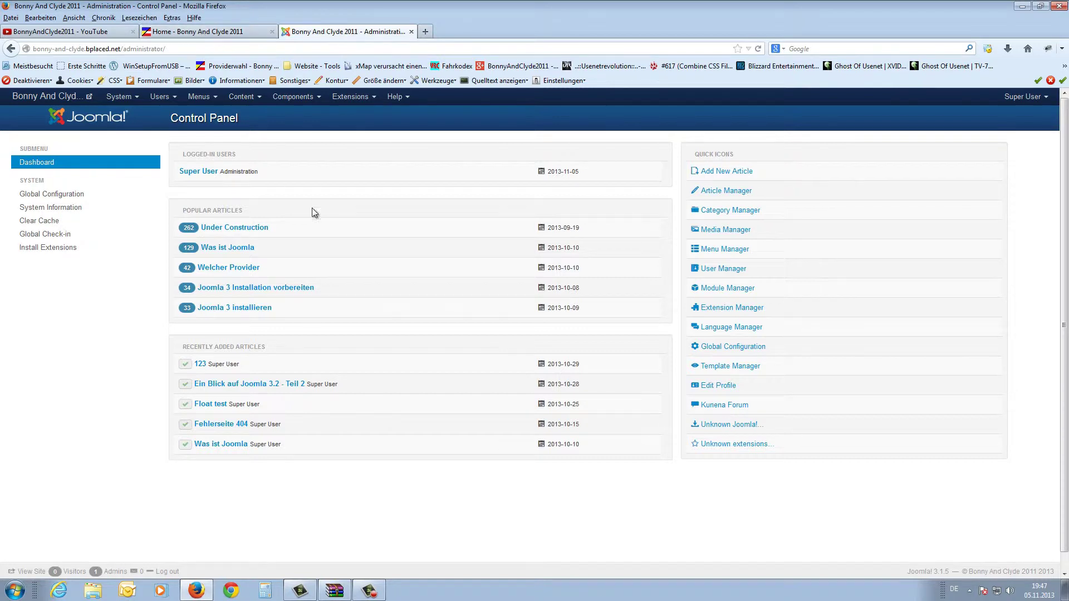
- Install com_akeeba-3.8.2-core.zip via the Extension Manager's Upload & Install
{"action": "left_click", "coordinate": [351, 97]}
{"action": "left_click", "coordinate": [358, 119]}
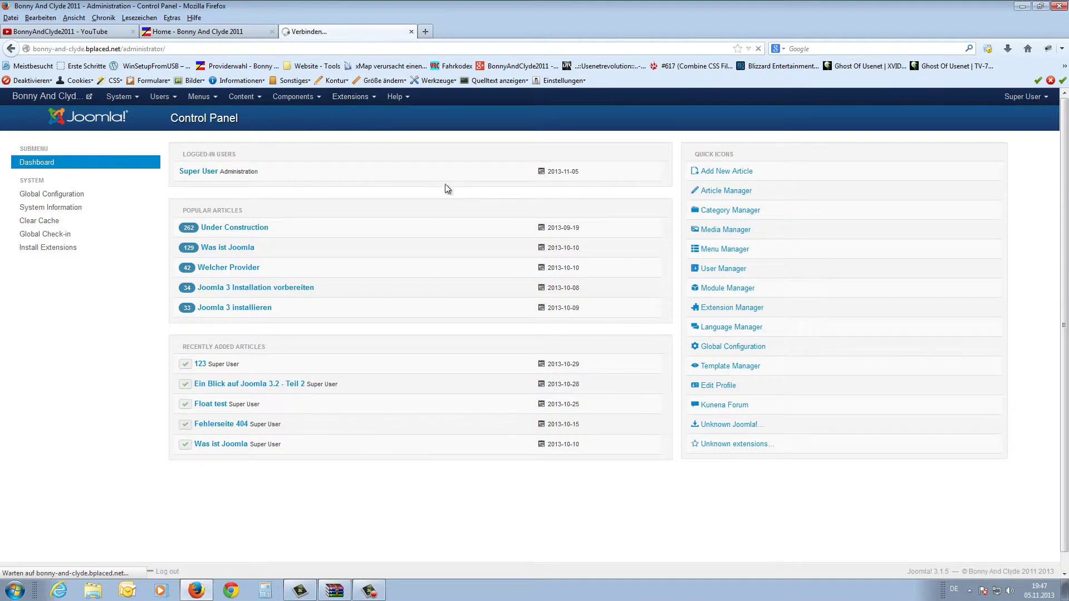
{"action": "left_click", "coordinate": [298, 252]}
{"action": "scroll", "coordinate": [495, 276], "scroll_direction": "down", "scroll_amount": 8}
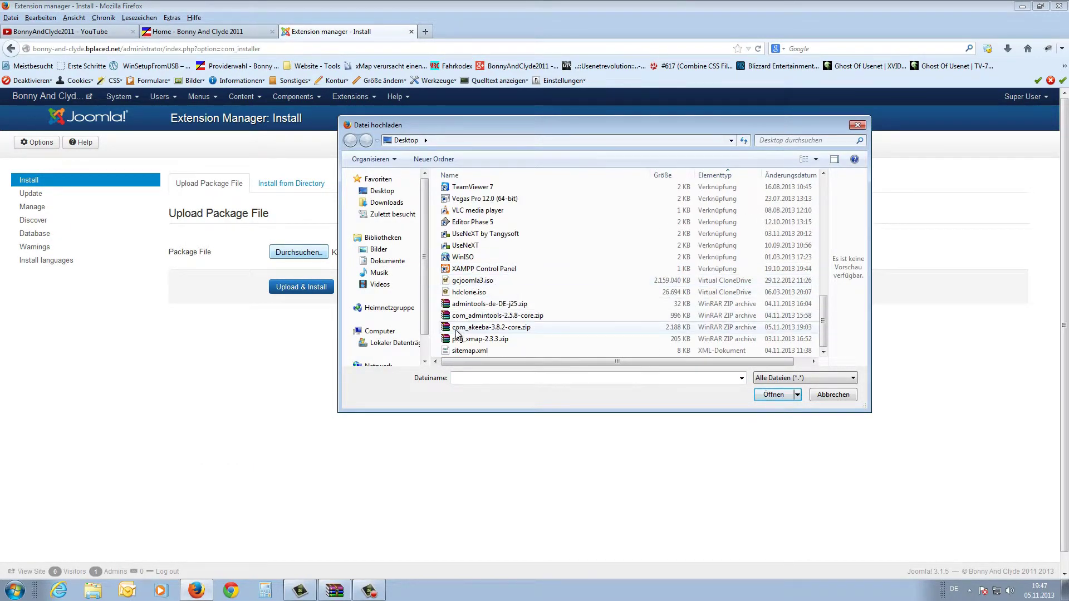
{"action": "left_click", "coordinate": [479, 332]}
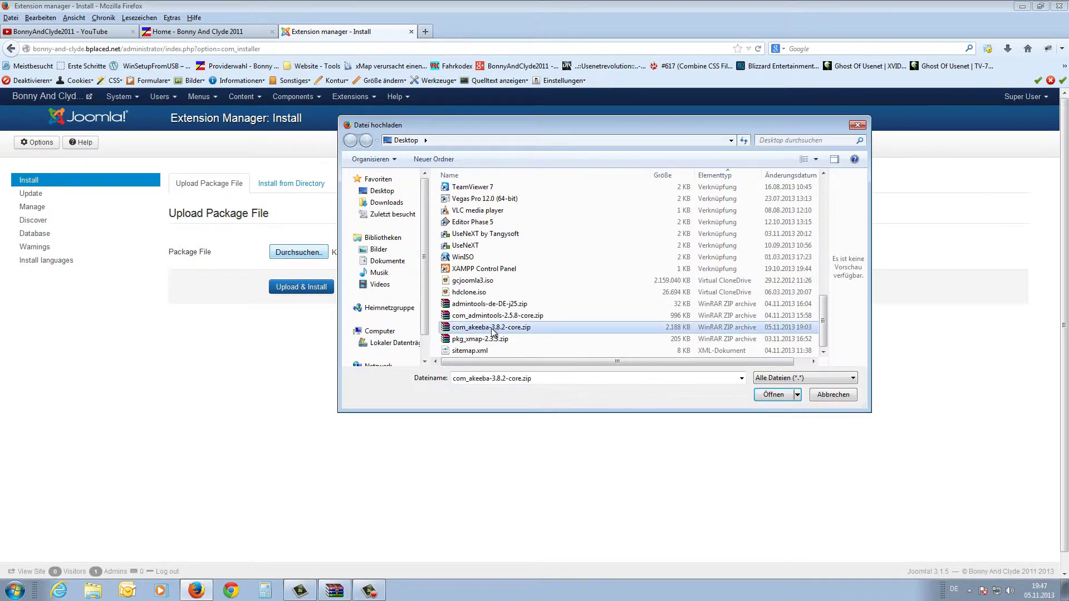
{"action": "left_click", "coordinate": [773, 395]}
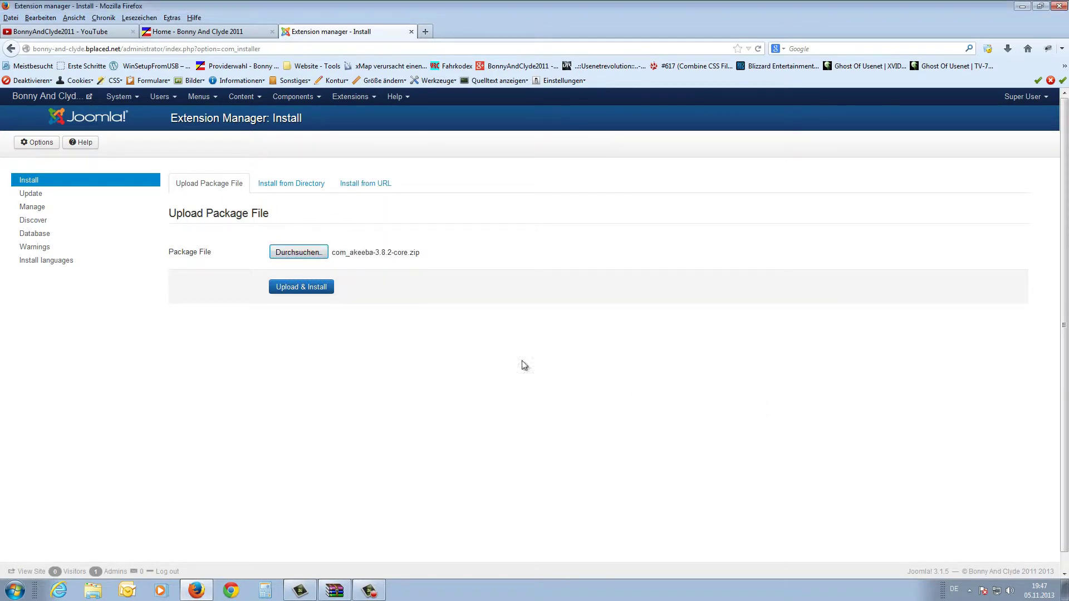
{"action": "left_click", "coordinate": [311, 295]}
- Check the Components menu for Akeeba Backup and dismiss the reopened package file chooser
{"action": "left_click", "coordinate": [293, 96]}
{"action": "left_click", "coordinate": [574, 258]}
{"action": "left_click", "coordinate": [296, 253]}
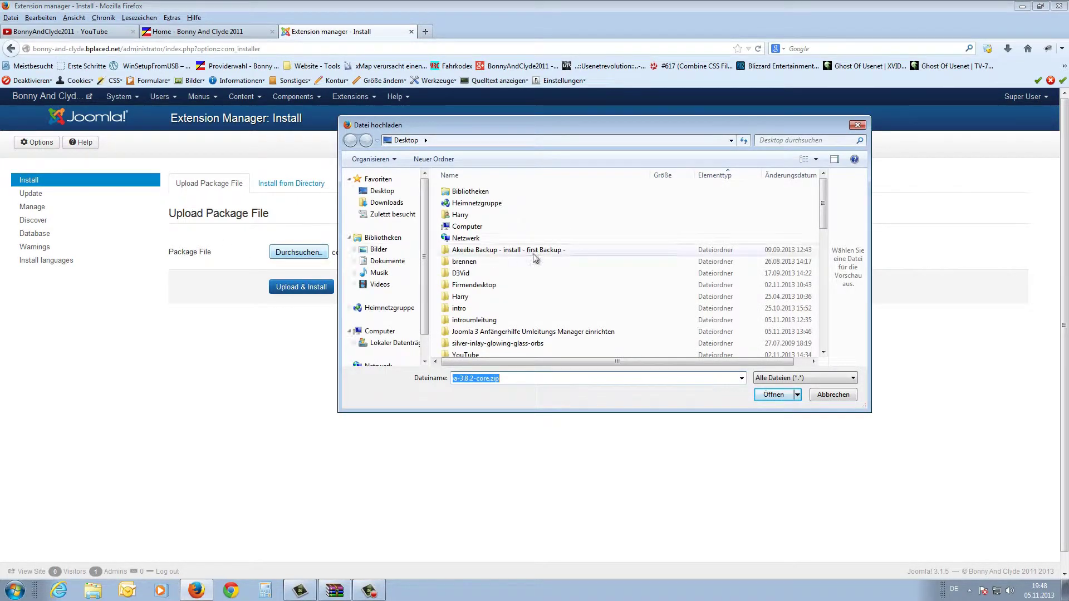
{"action": "left_click", "coordinate": [858, 125]}
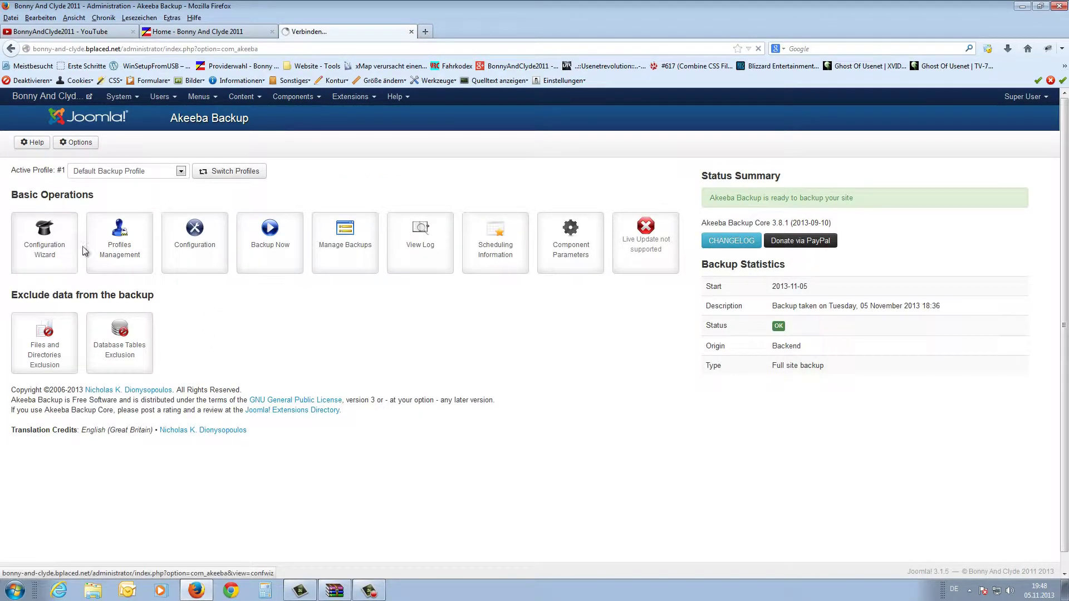
- Run Akeeba's Configuration Wizard and let the benchmarking finish
{"action": "left_click", "coordinate": [58, 241]}
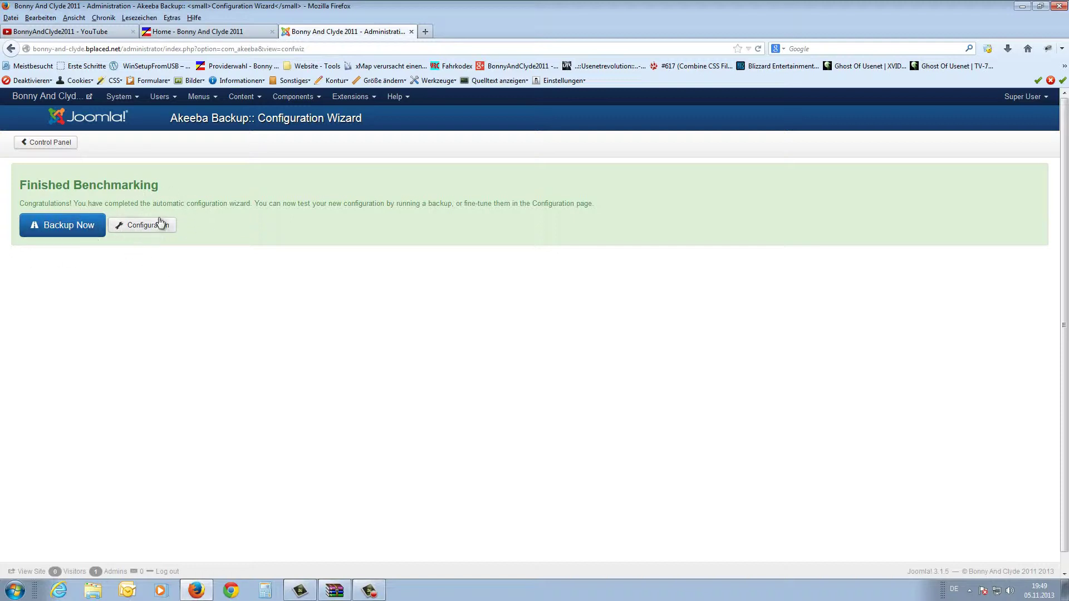
- Start a backup with the Default Backup Profile and the comment 'test'
{"action": "left_click", "coordinate": [56, 230]}
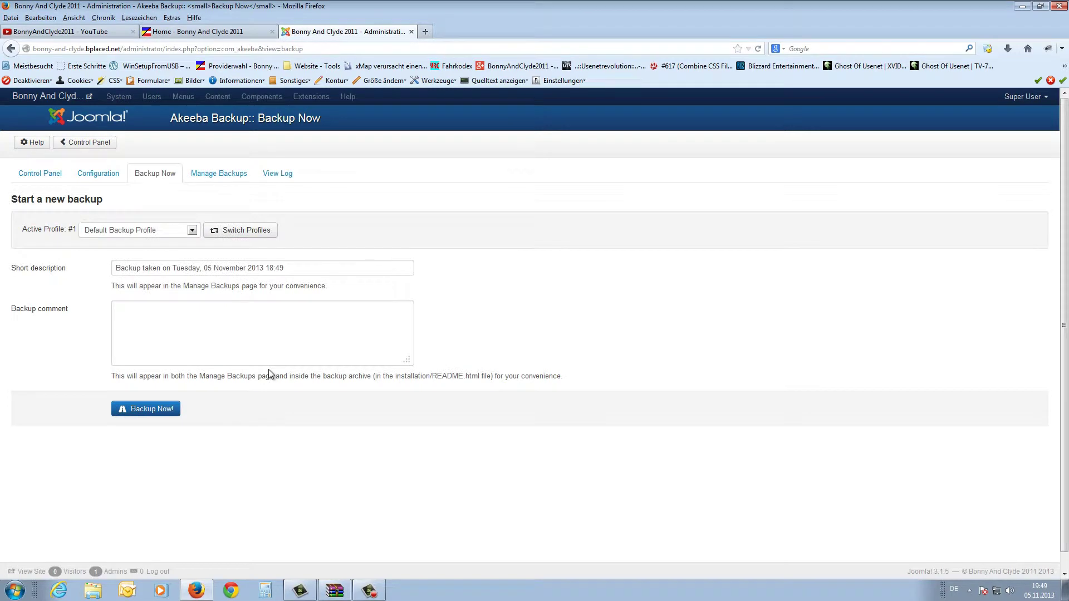
{"action": "left_click", "coordinate": [62, 269]}
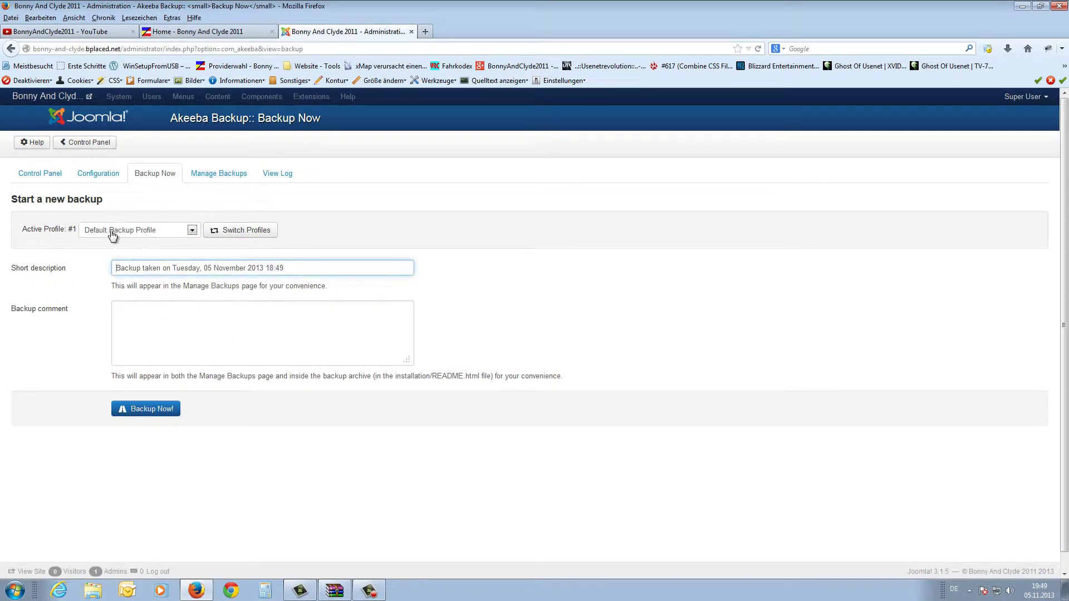
{"action": "left_click", "coordinate": [146, 233]}
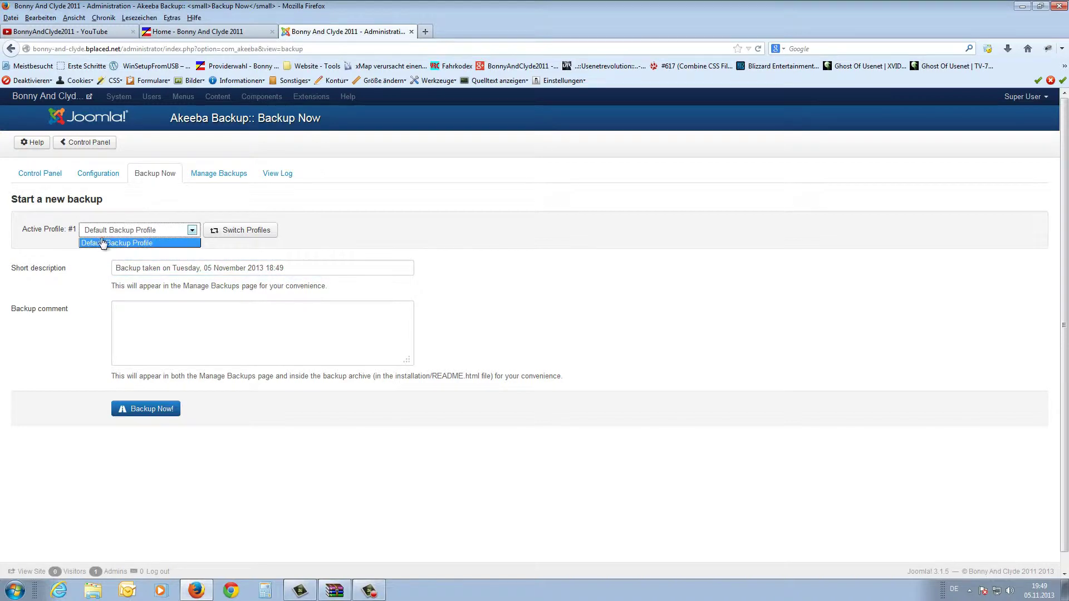
{"action": "left_click", "coordinate": [162, 242]}
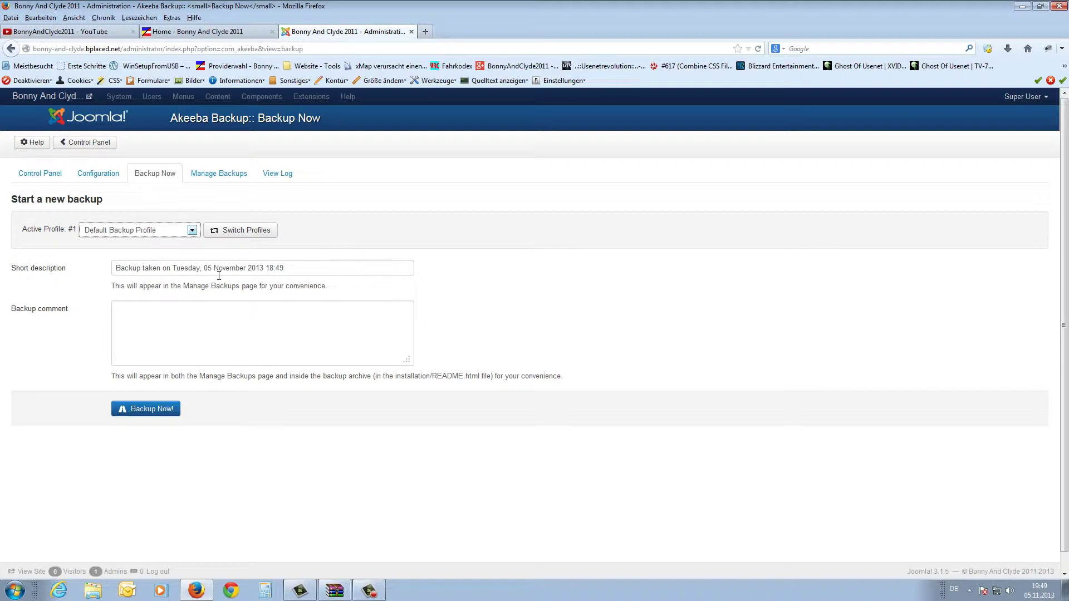
{"action": "triple_click", "coordinate": [23, 271]}
{"action": "left_click", "coordinate": [139, 271]}
{"action": "left_click", "coordinate": [162, 318]}
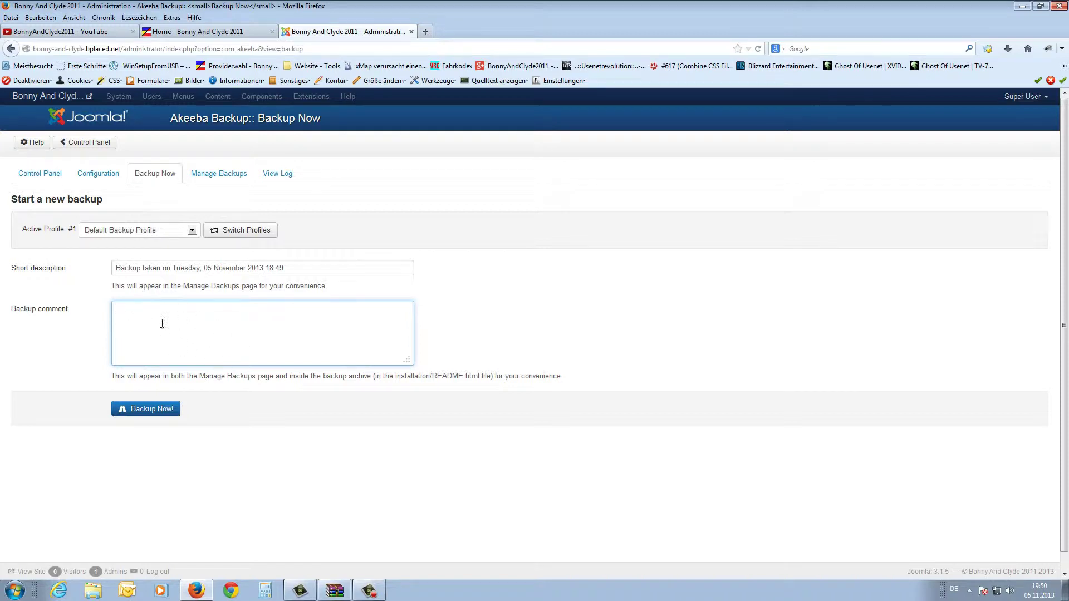
{"action": "type", "text": "test"}
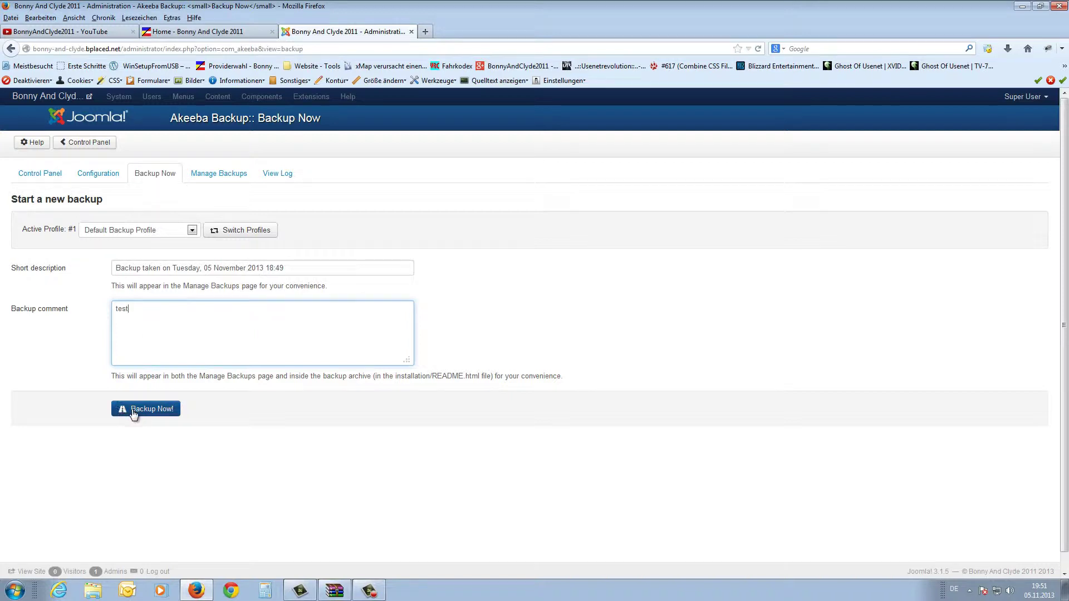
{"action": "left_click", "coordinate": [146, 411]}
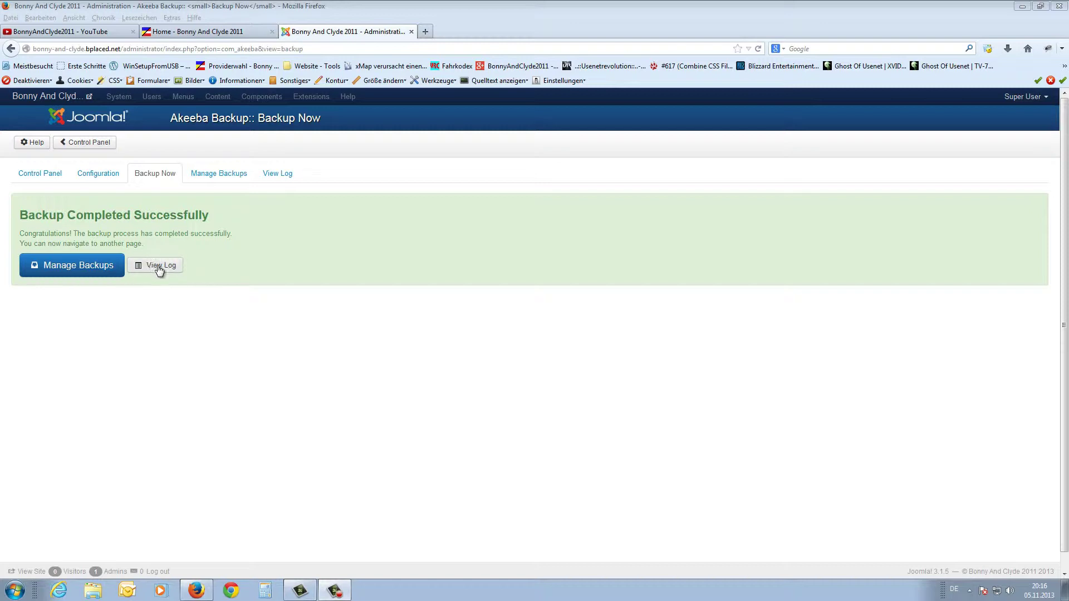
- Review backup ID 4's date and 20.28 Mb size in Manage Backups, then launch FileZilla
{"action": "left_click_drag", "start_coordinate": [42, 222], "coordinate": [229, 235]}
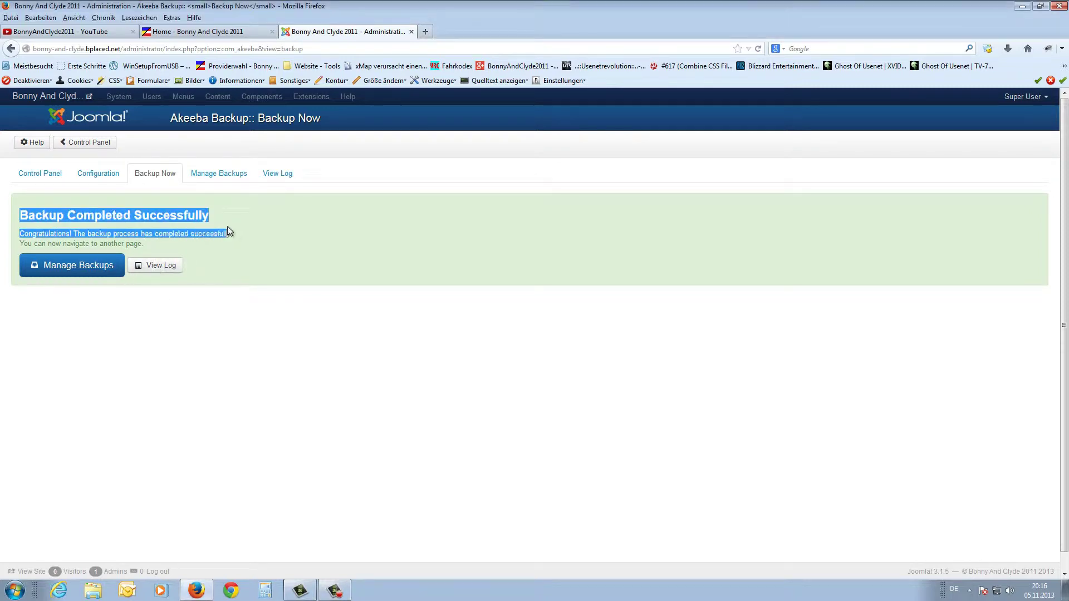
{"action": "left_click", "coordinate": [64, 268]}
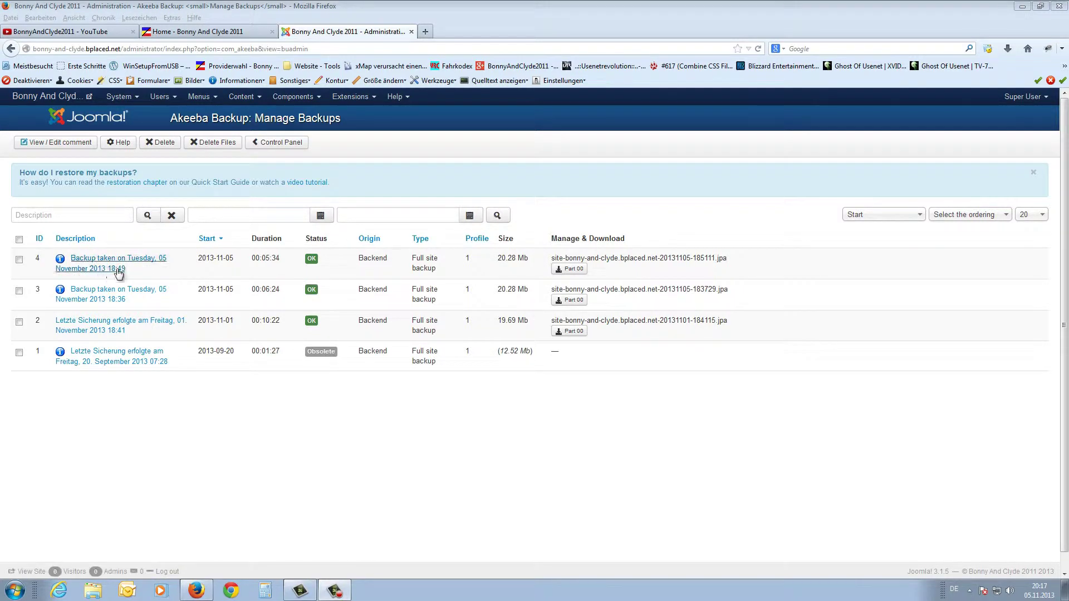
{"action": "left_click_drag", "start_coordinate": [202, 258], "coordinate": [442, 271]}
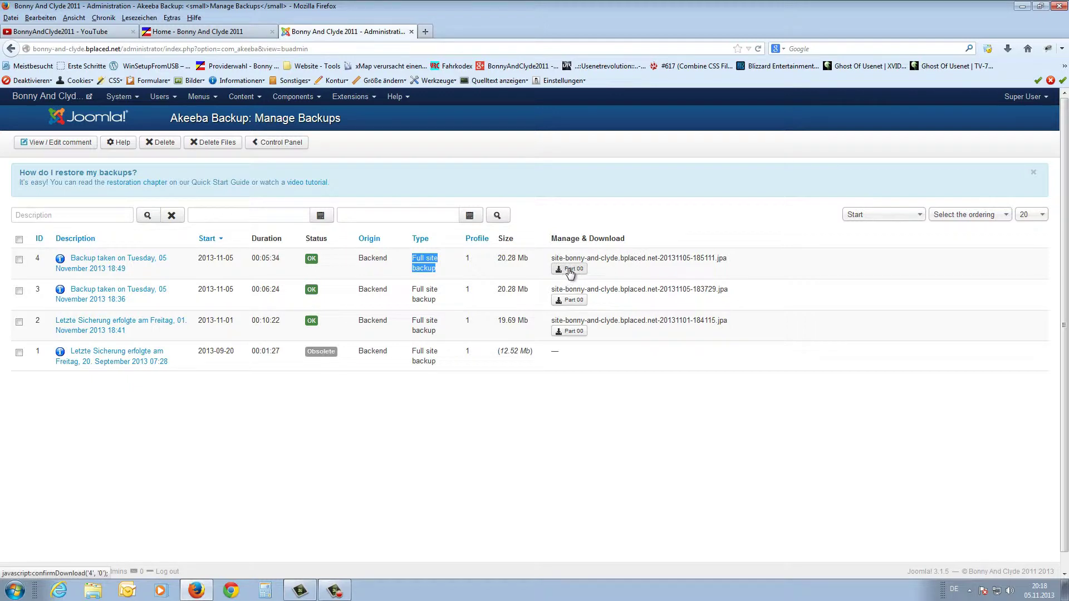
{"action": "left_click", "coordinate": [499, 257]}
{"action": "left_click_drag", "start_coordinate": [499, 257], "coordinate": [524, 255]}
{"action": "left_click", "coordinate": [502, 260]}
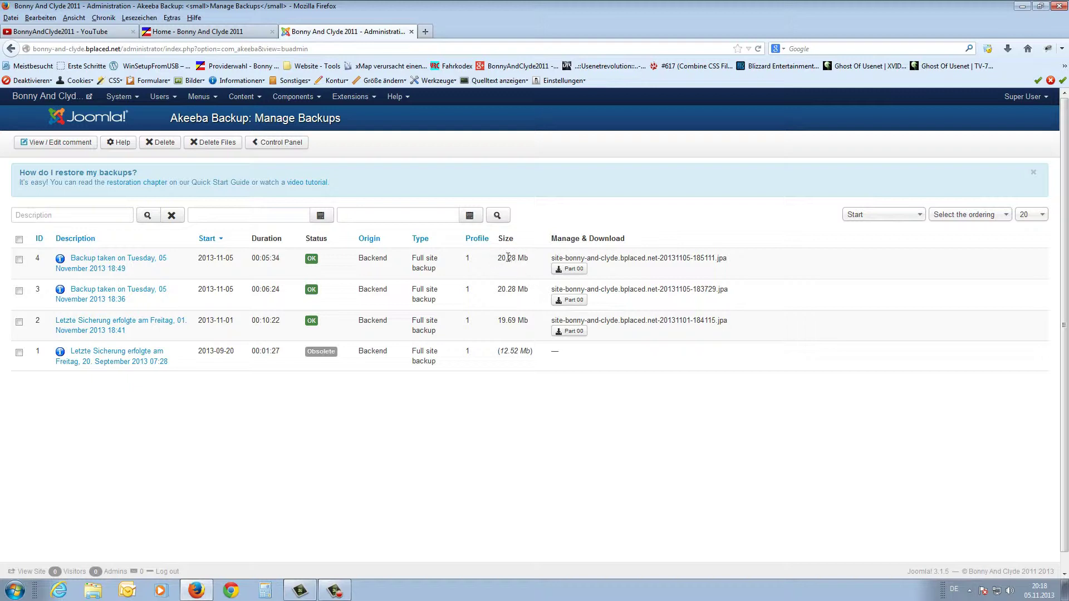
{"action": "left_click", "coordinate": [575, 272]}
{"action": "left_click", "coordinate": [22, 588]}
{"action": "left_click", "coordinate": [36, 499]}
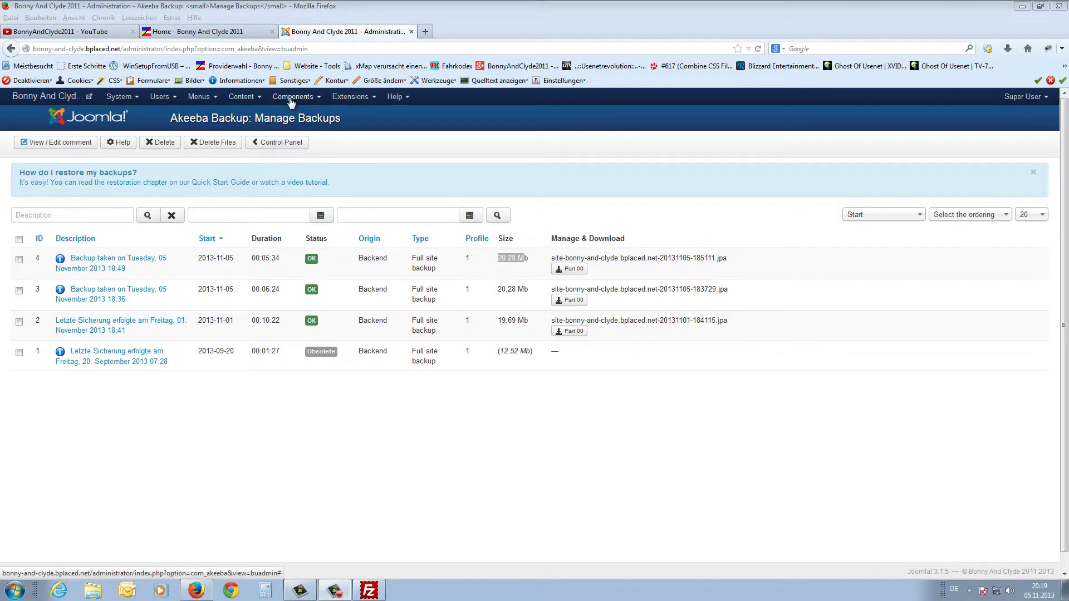
- Open Akeeba Backup's Configuration page and copy the Output Directory path
{"action": "left_click", "coordinate": [300, 146]}
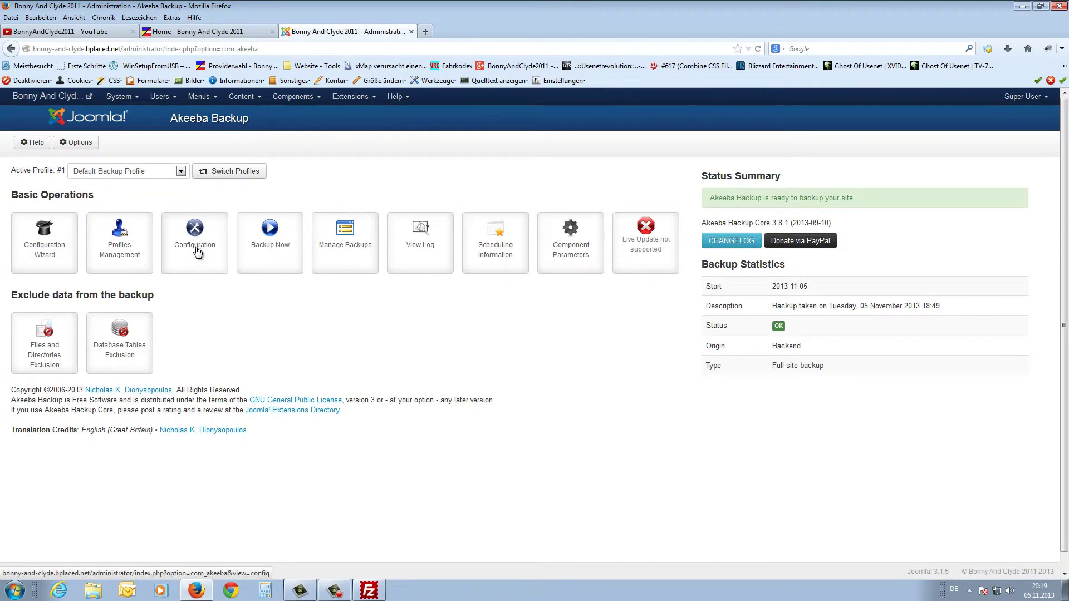
{"action": "left_click", "coordinate": [196, 250]}
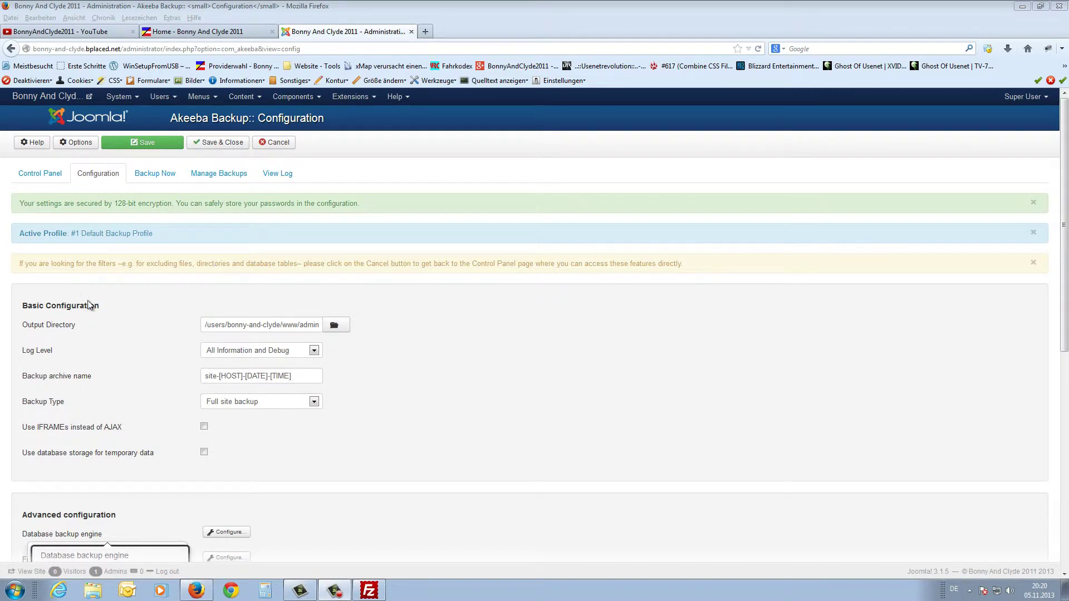
{"action": "mouse_move", "coordinate": [70, 325]}
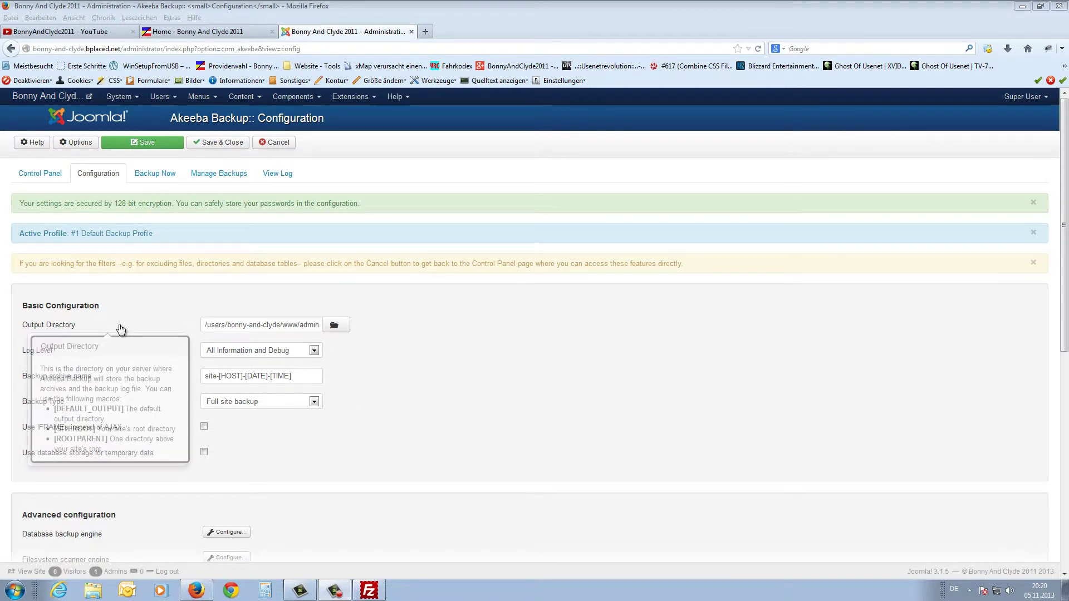
{"action": "mouse_move", "coordinate": [30, 350]}
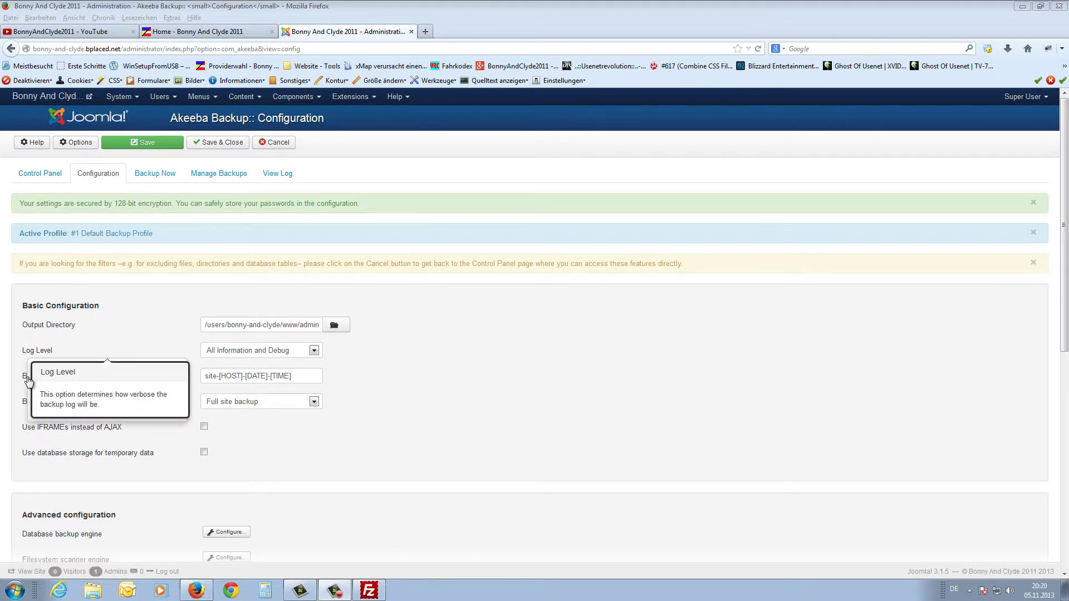
{"action": "mouse_move", "coordinate": [162, 452]}
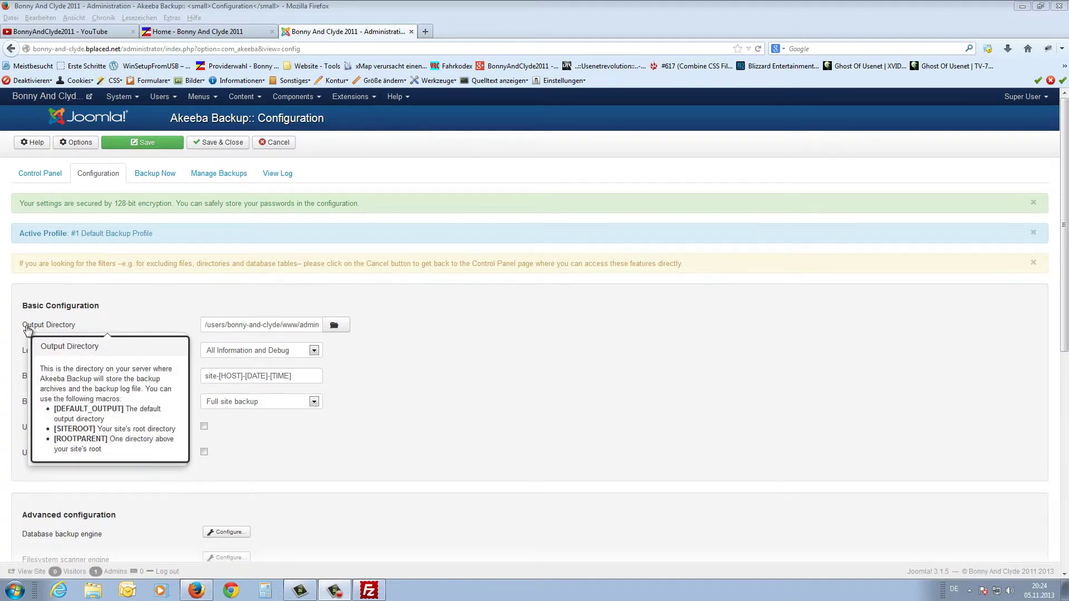
{"action": "left_click", "coordinate": [67, 331]}
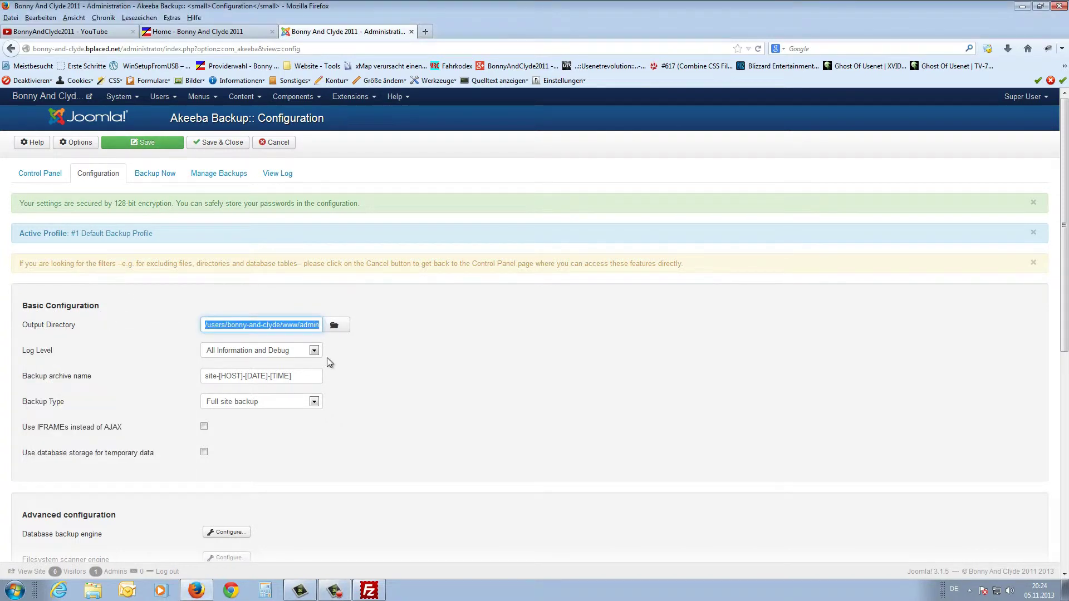
{"action": "left_click", "coordinate": [369, 591]}
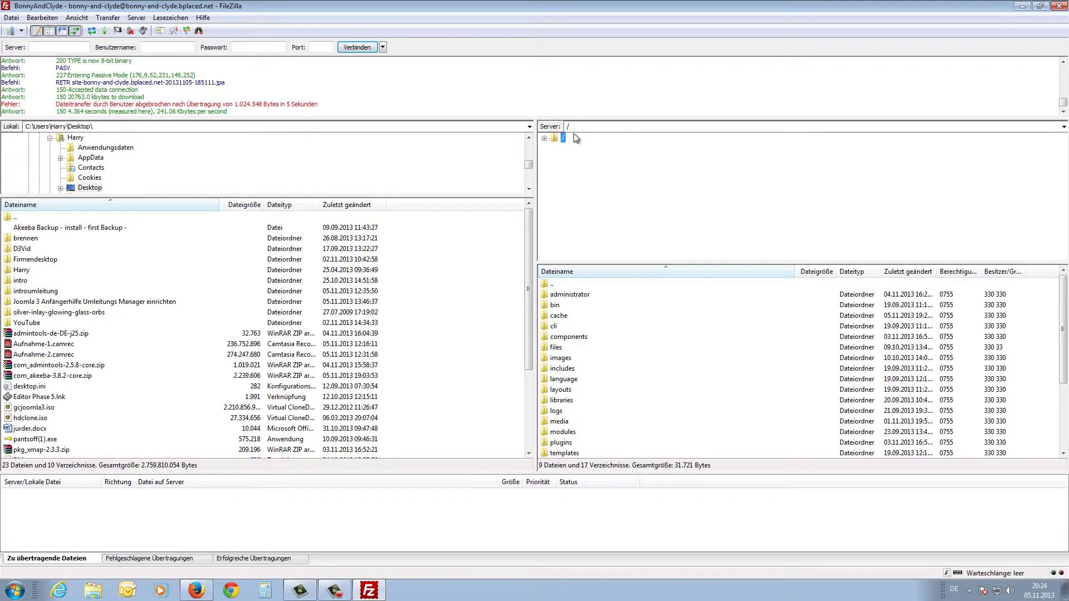
- Paste the output directory into FileZilla's remote path, strip the web-root prefix, and open it
{"action": "type", "text": "/users/bonny-and-clyde/www/administrator/components/com_akeeba/backup"}
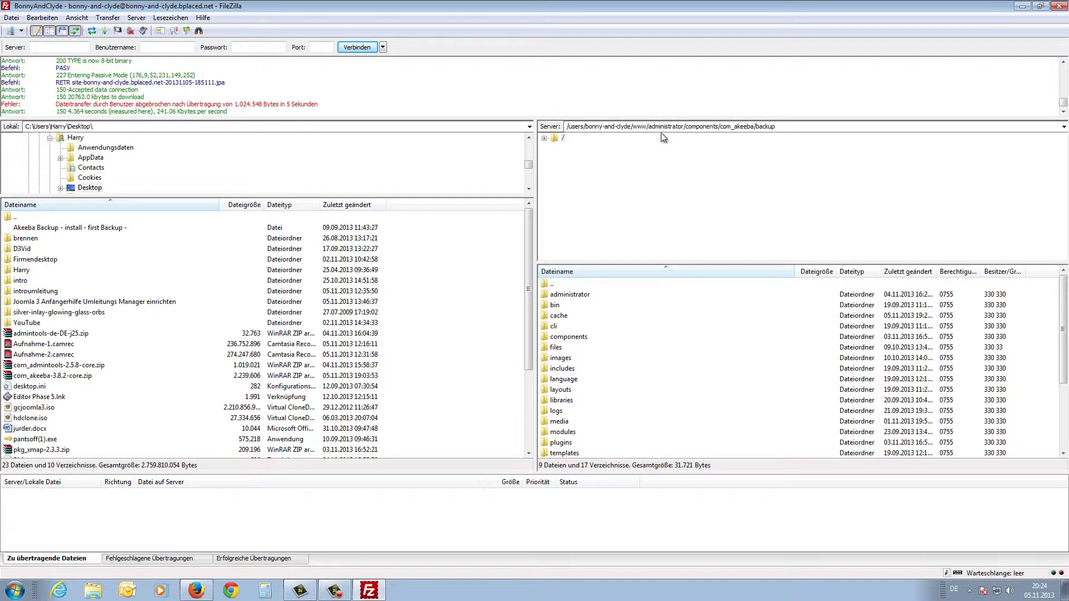
{"action": "left_click_drag", "start_coordinate": [646, 128], "coordinate": [567, 126]}
{"action": "key", "text": "BackSpace"}
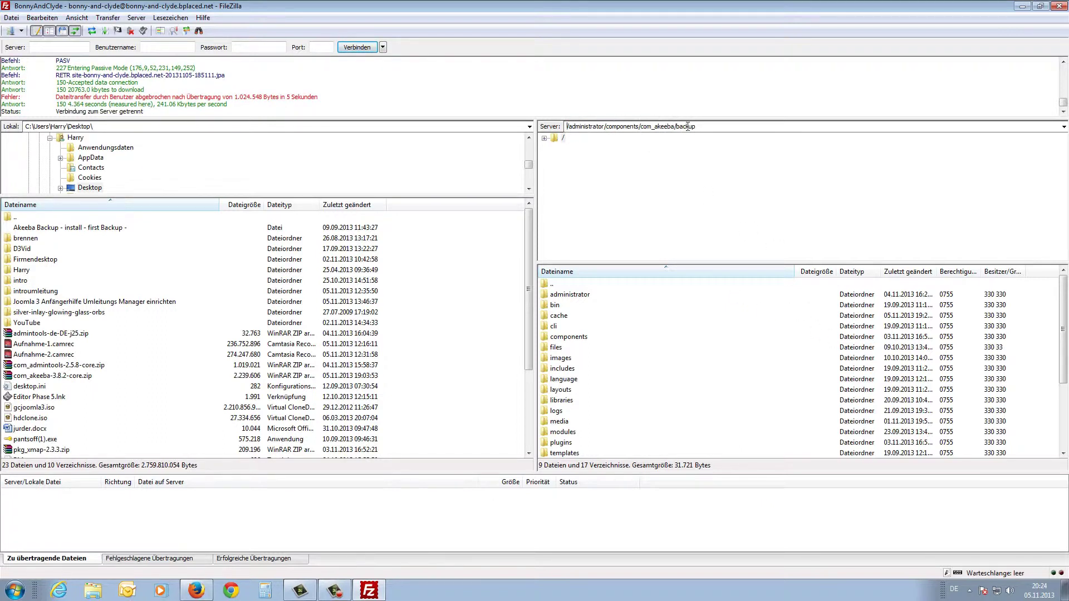
{"action": "key", "text": "Return"}
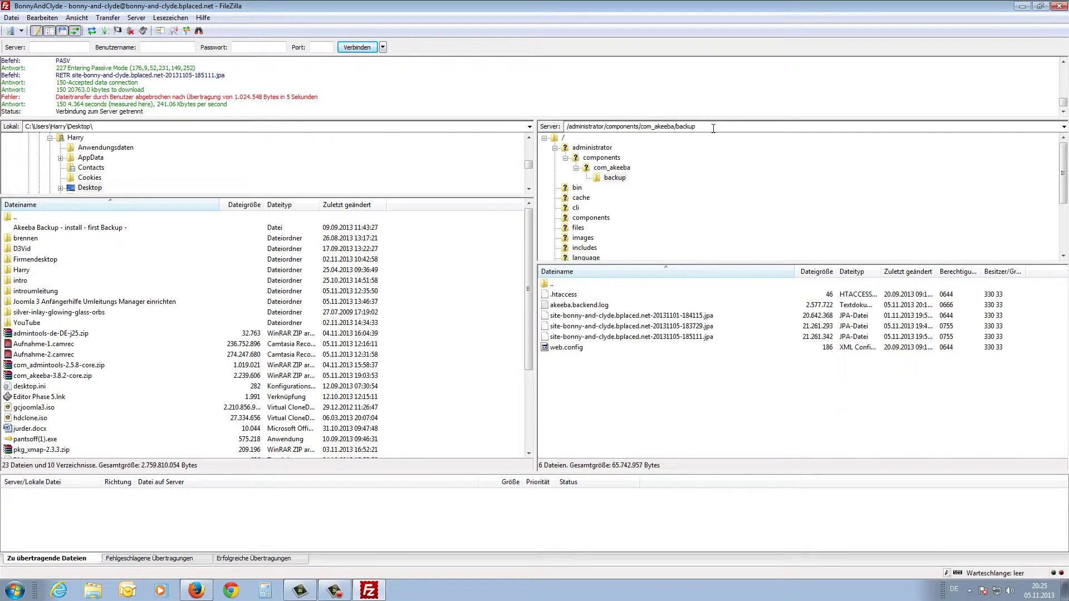
- Drag site-bonny-and-clyde.bplaced.net-20131105-185111.jpa into the local Desktop folder to download it
{"action": "left_click", "coordinate": [578, 338]}
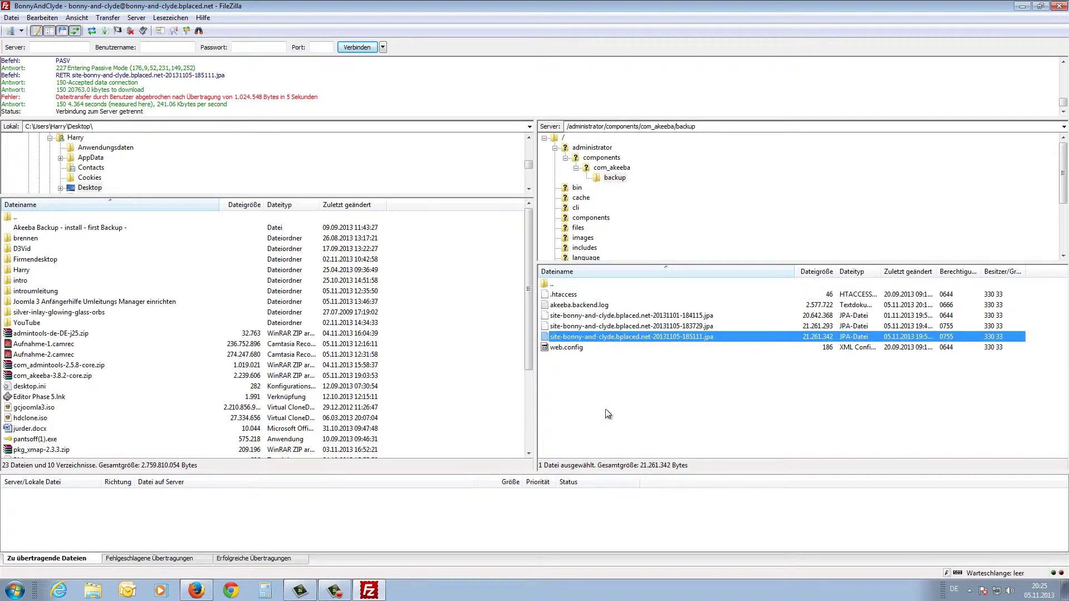
{"action": "left_click_drag", "start_coordinate": [614, 336], "coordinate": [437, 360]}
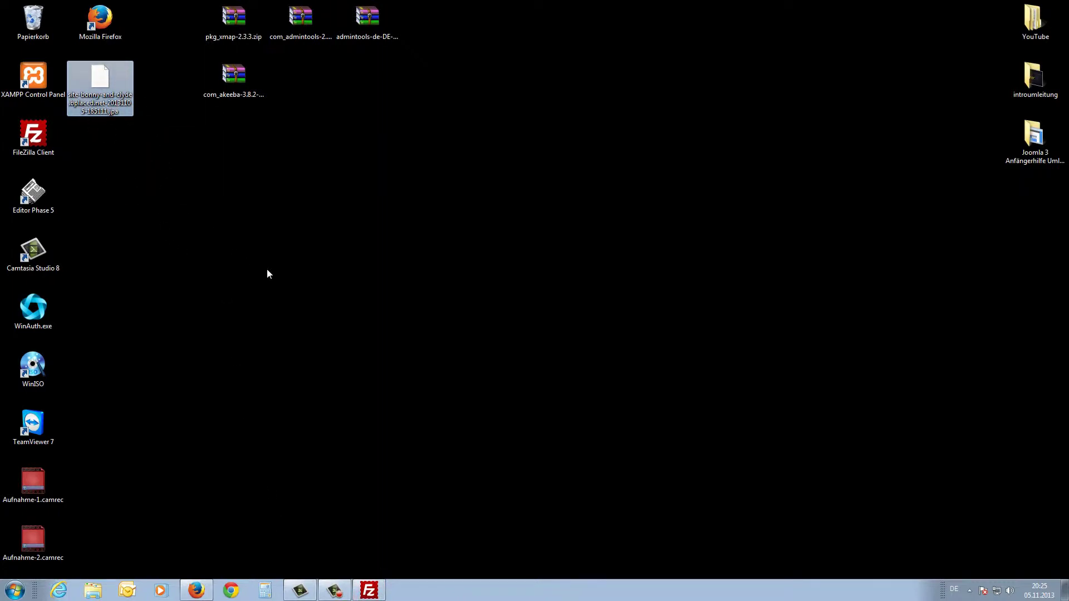
{"action": "left_click", "coordinate": [369, 590]}
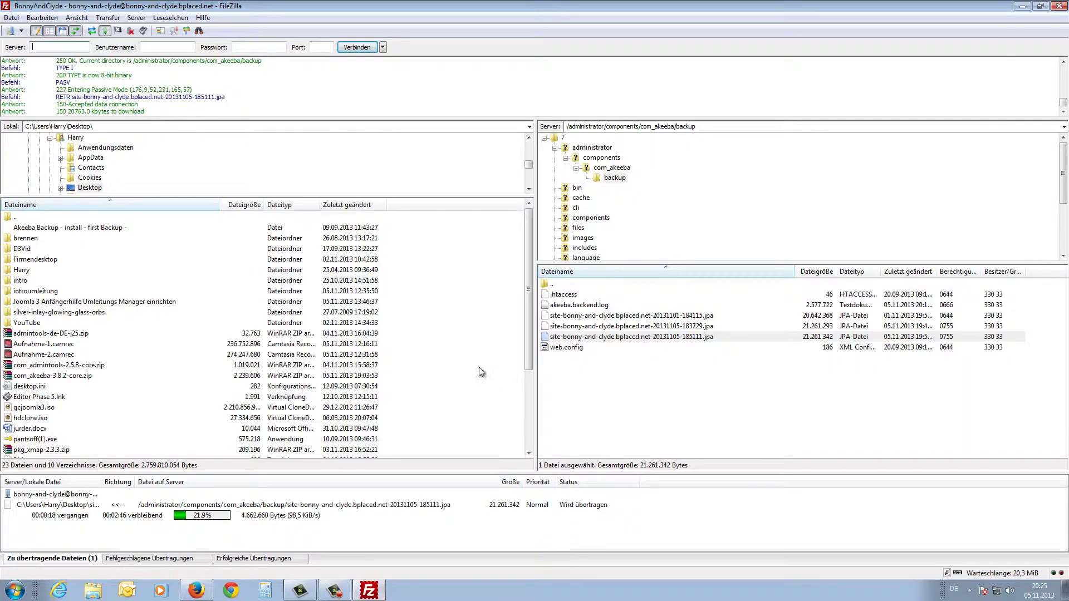
- Back on the Configuration page, deselect the Output Directory path and scroll down
{"action": "left_click", "coordinate": [196, 591]}
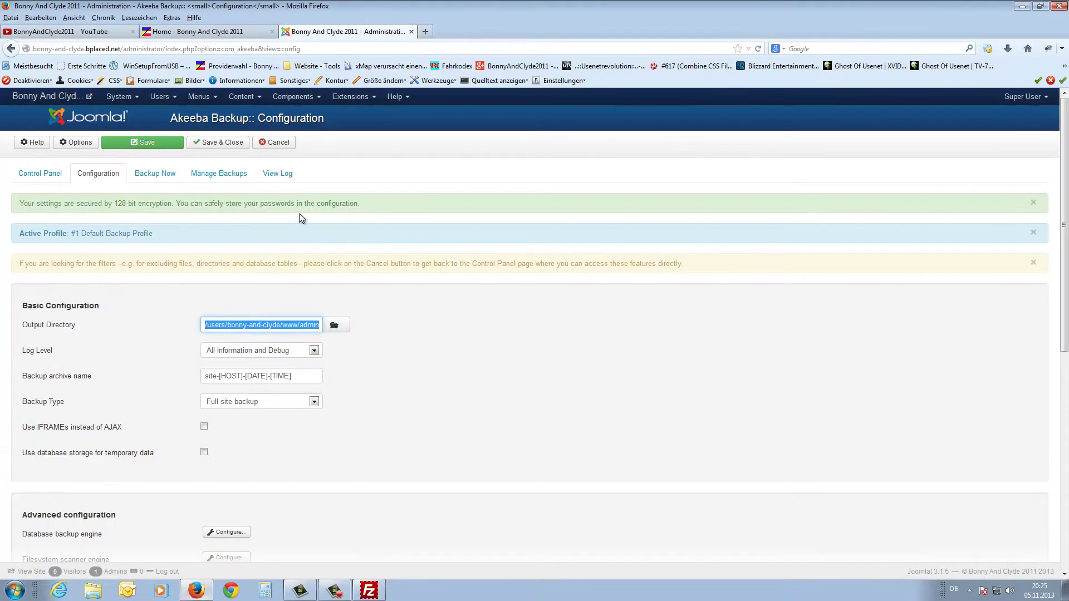
{"action": "mouse_move", "coordinate": [128, 311]}
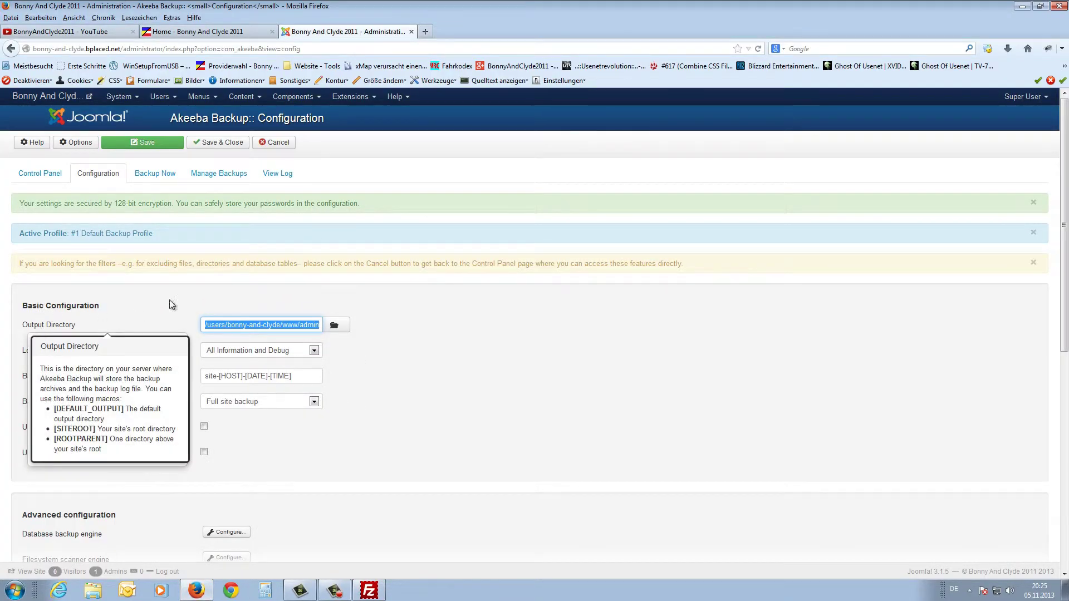
{"action": "left_click", "coordinate": [351, 294]}
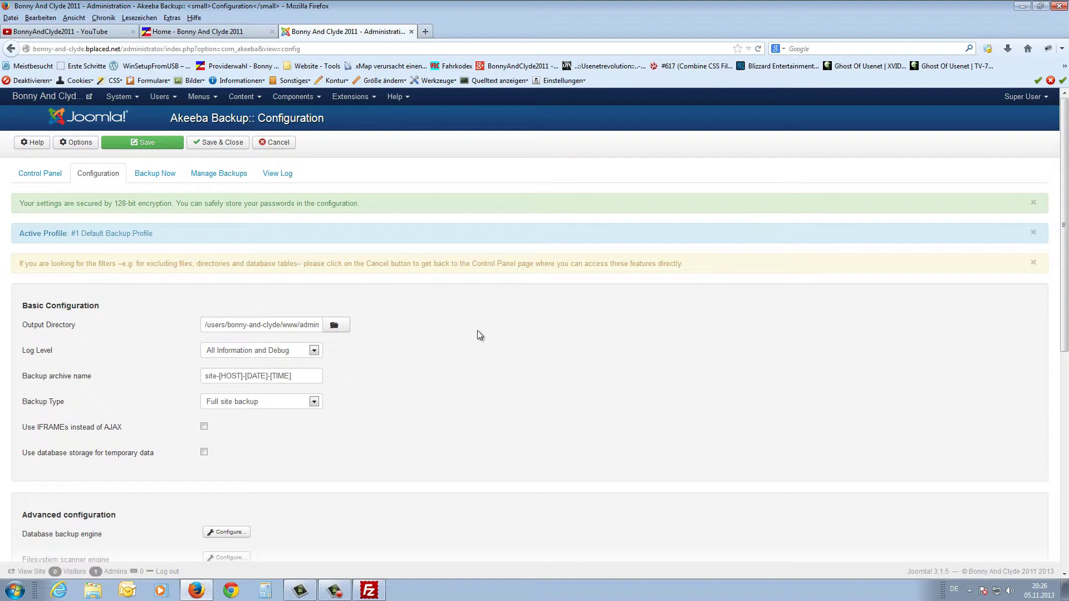
{"action": "scroll", "coordinate": [434, 284], "scroll_direction": "down", "scroll_amount": 10}
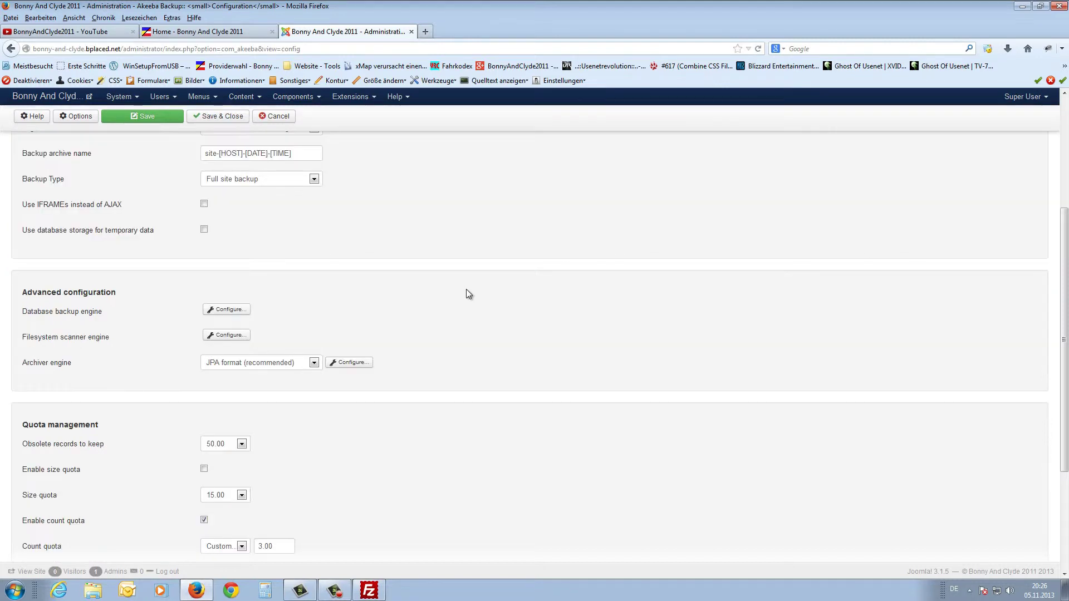
- Expand the JPA archiver engine's options and inspect its 2047.52 Mb split-archive part size
{"action": "mouse_move", "coordinate": [29, 239]}
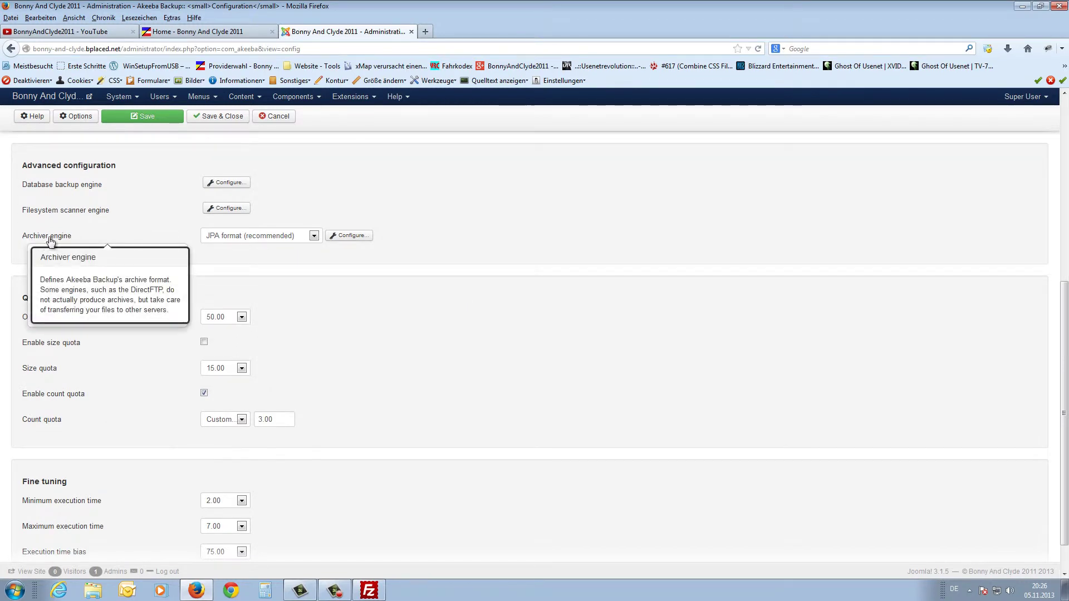
{"action": "left_click", "coordinate": [349, 236]}
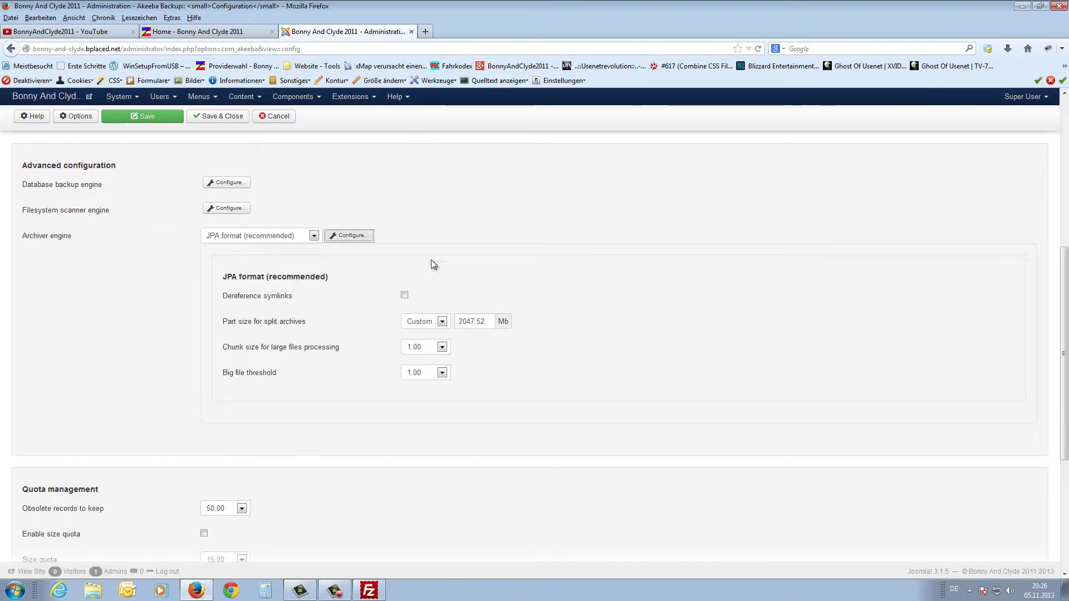
{"action": "mouse_move", "coordinate": [225, 322]}
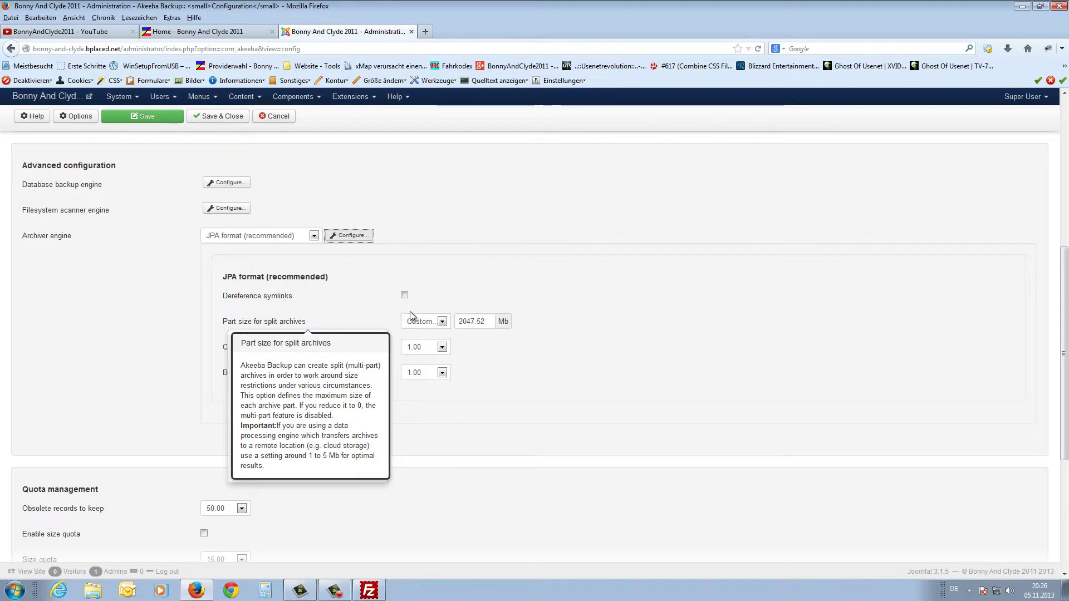
{"action": "left_click_drag", "start_coordinate": [458, 322], "coordinate": [494, 323]}
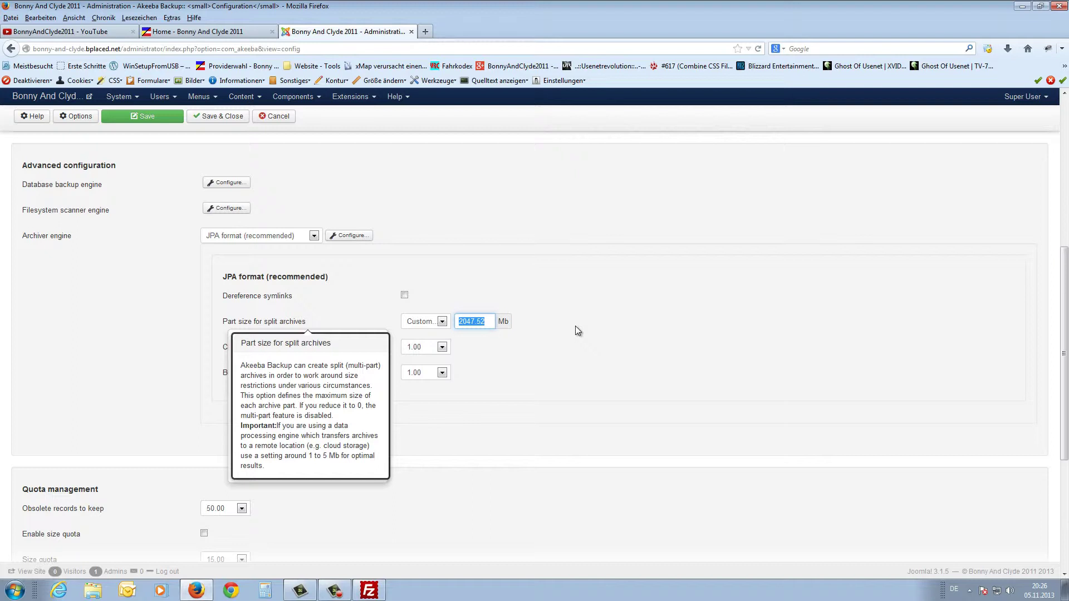
{"action": "scroll", "coordinate": [111, 203], "scroll_direction": "down", "scroll_amount": 2}
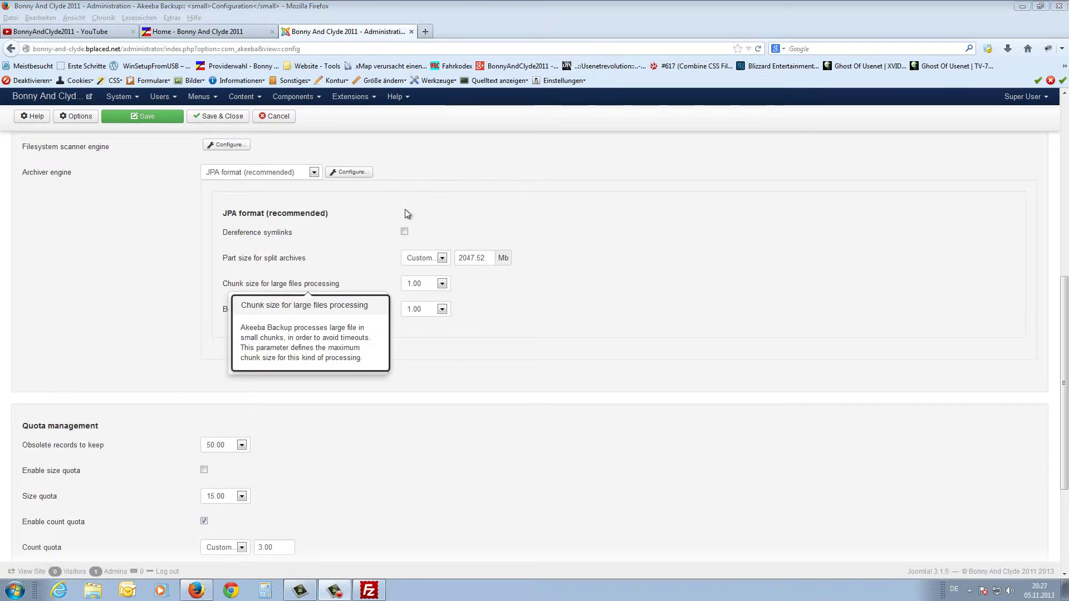
{"action": "scroll", "coordinate": [358, 212], "scroll_direction": "up", "scroll_amount": 10}
{"action": "scroll", "coordinate": [574, 262], "scroll_direction": "down", "scroll_amount": 6}
{"action": "mouse_move", "coordinate": [54, 233]}
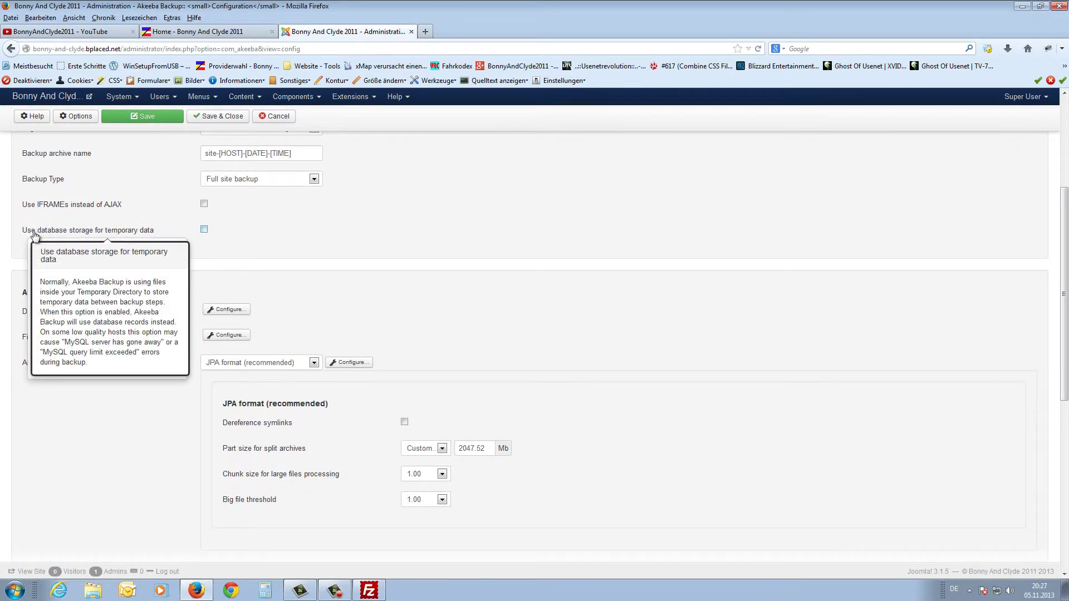
{"action": "mouse_move", "coordinate": [83, 368]}
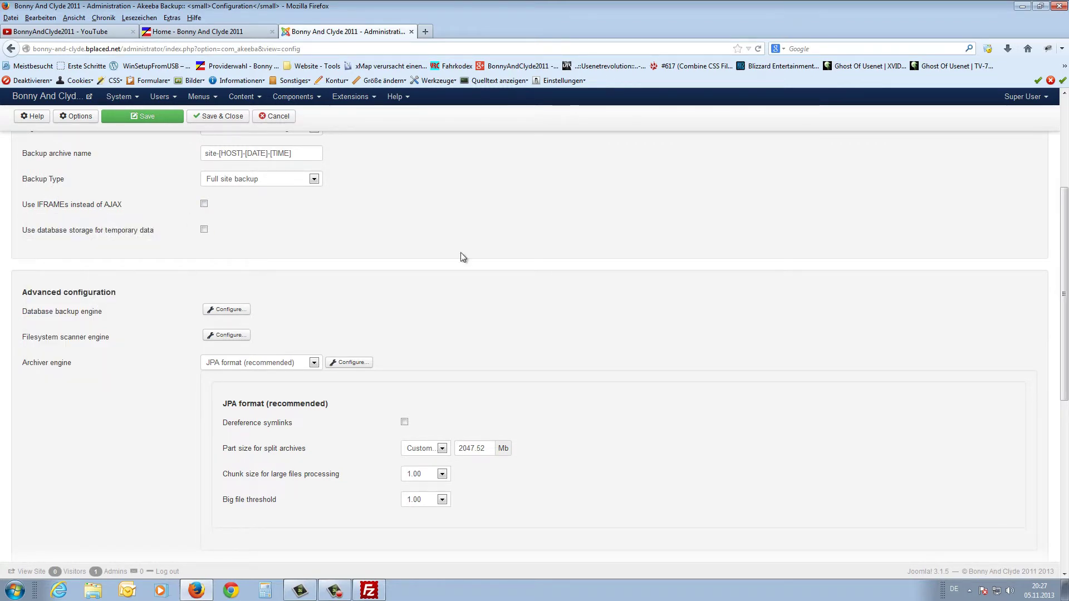
{"action": "scroll", "coordinate": [461, 256], "scroll_direction": "up", "scroll_amount": 5}
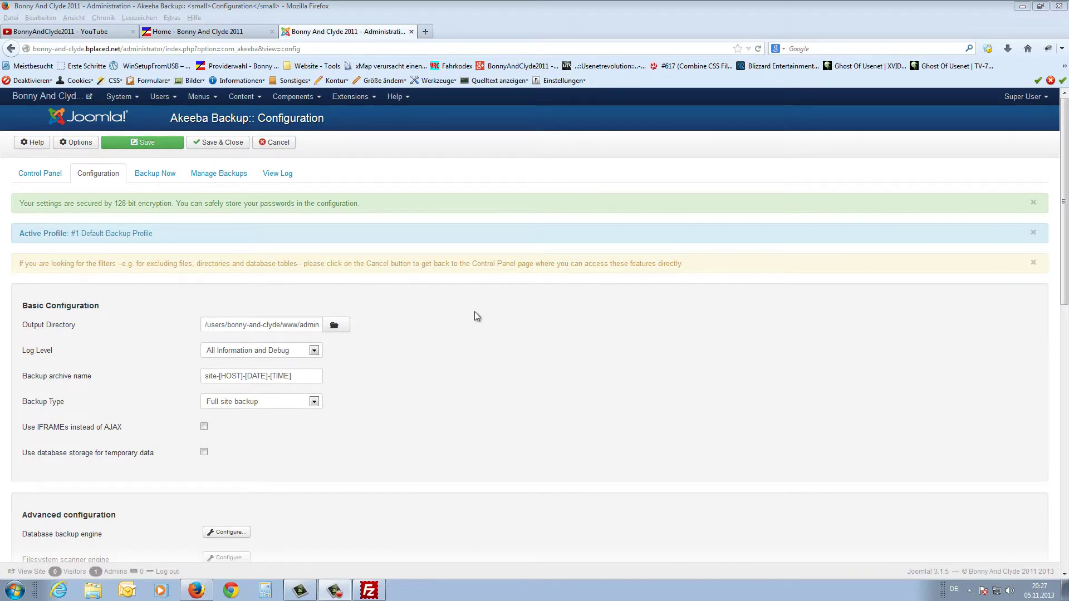
- Cancel the configuration without saving, returning to the control panel listing the 2013-11-05 backup with status OK
{"action": "left_click", "coordinate": [291, 147]}
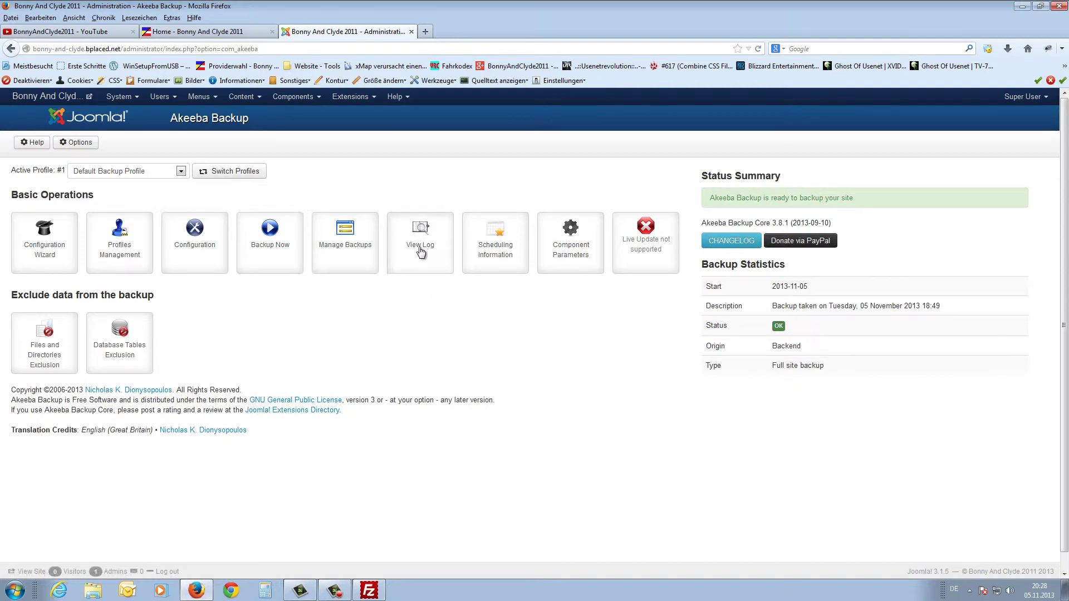
{"action": "left_click", "coordinate": [498, 249]}
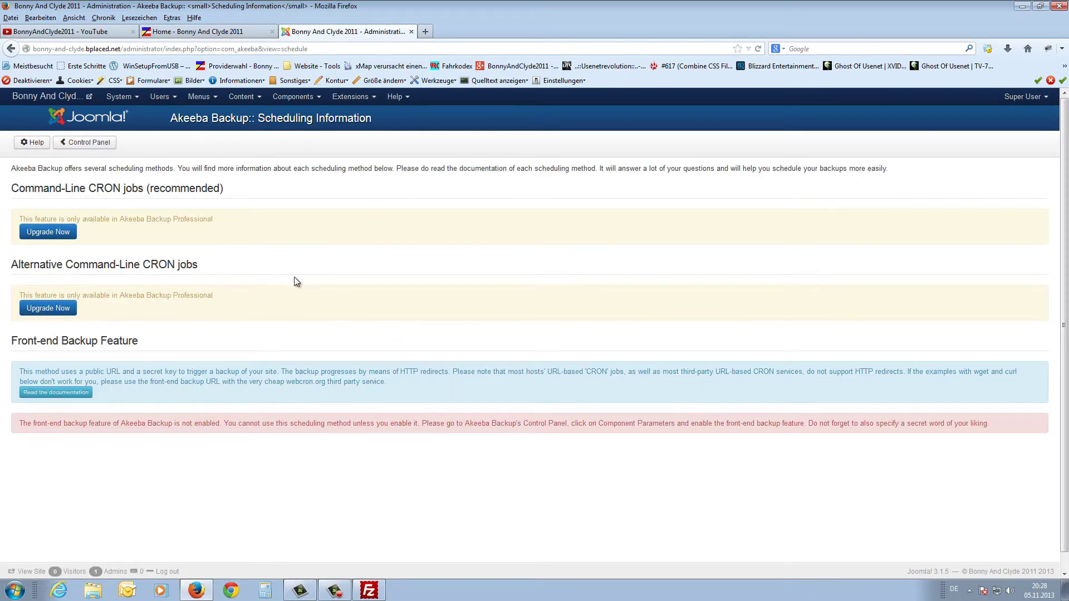
{"action": "left_click_drag", "start_coordinate": [177, 343], "coordinate": [557, 429]}
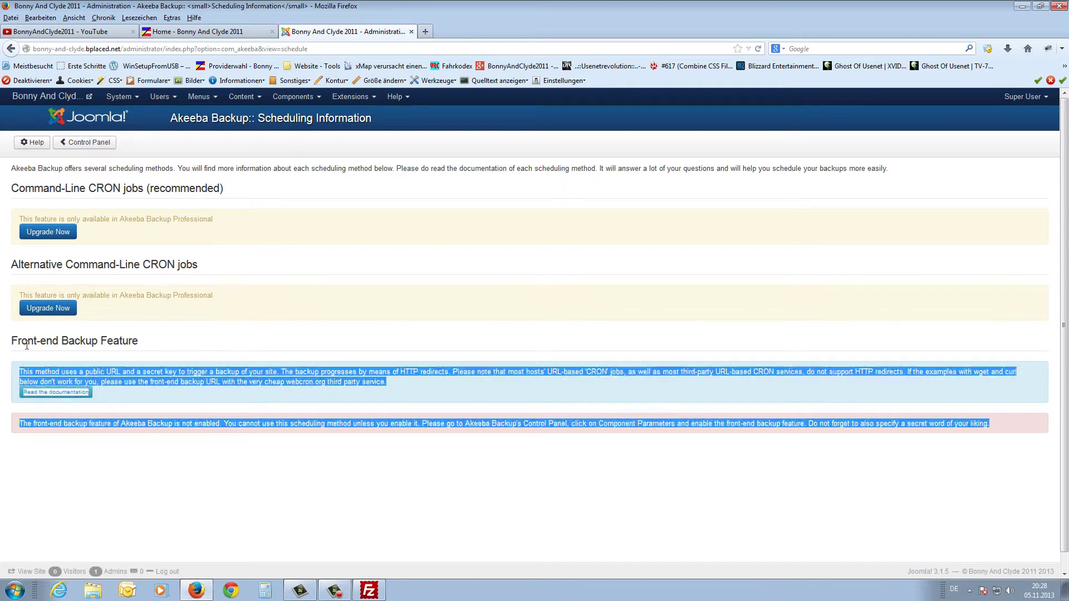
{"action": "left_click_drag", "start_coordinate": [11, 339], "coordinate": [178, 333]}
{"action": "left_click", "coordinate": [185, 342]}
{"action": "key", "text": "alt+Left"}
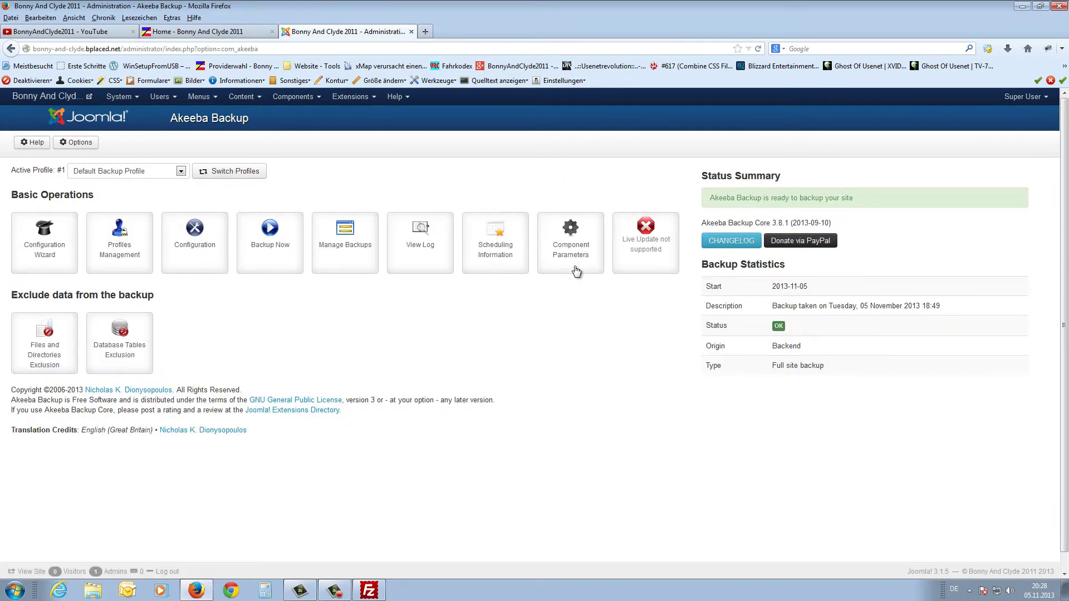
- Peek at Akeeba's component parameters, then in FileZilla browse to the server's administrator/logs folder
{"action": "left_click", "coordinate": [573, 236]}
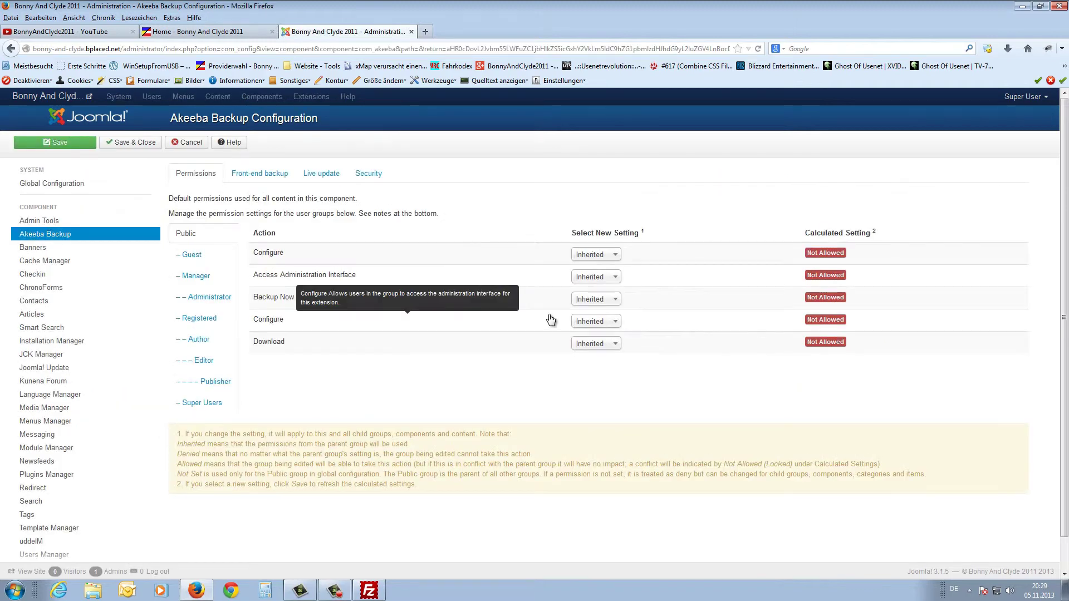
{"action": "key", "text": "alt+Left"}
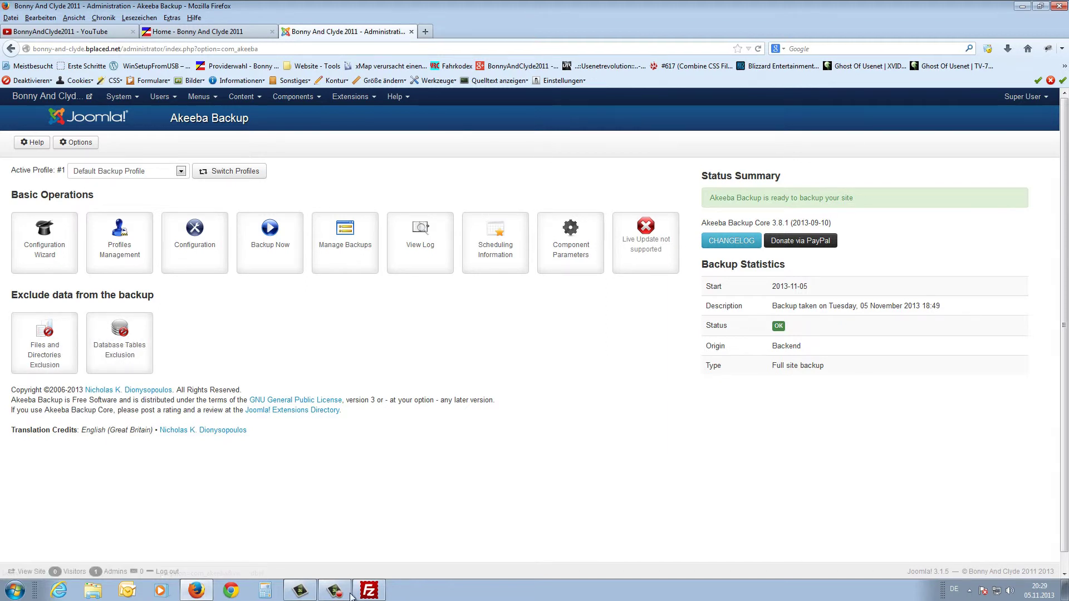
{"action": "left_click", "coordinate": [370, 591]}
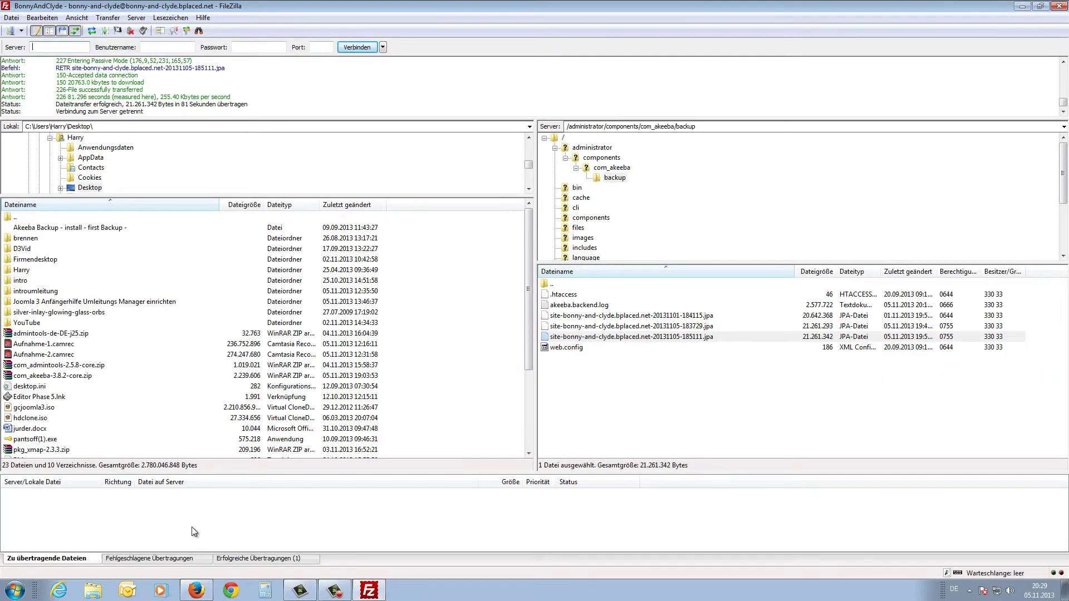
{"action": "left_click", "coordinate": [555, 148]}
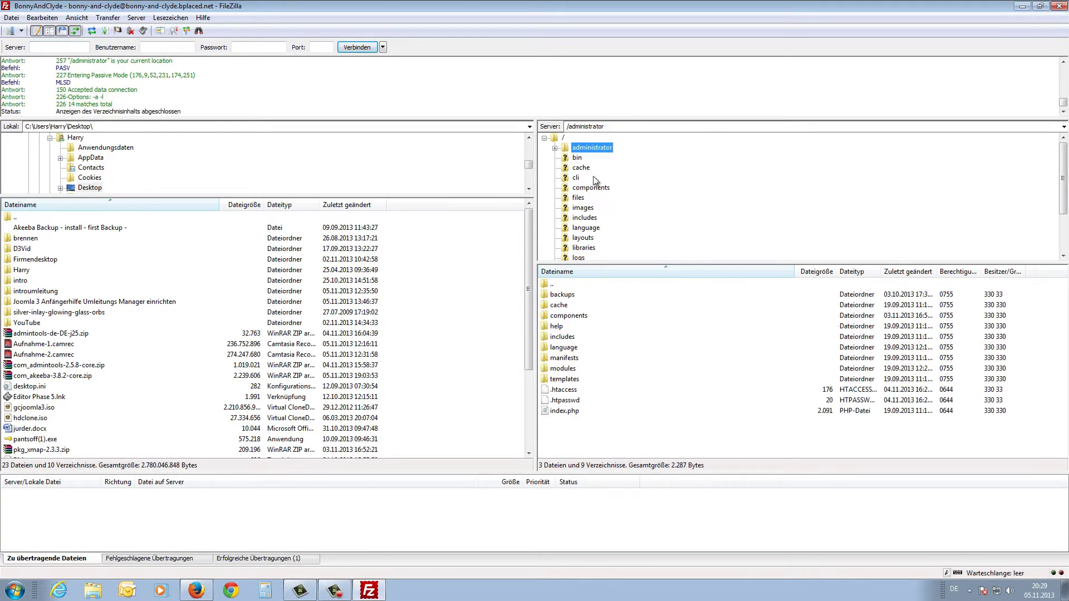
{"action": "scroll", "coordinate": [607, 221], "scroll_direction": "down", "scroll_amount": 1}
{"action": "left_click", "coordinate": [578, 229]}
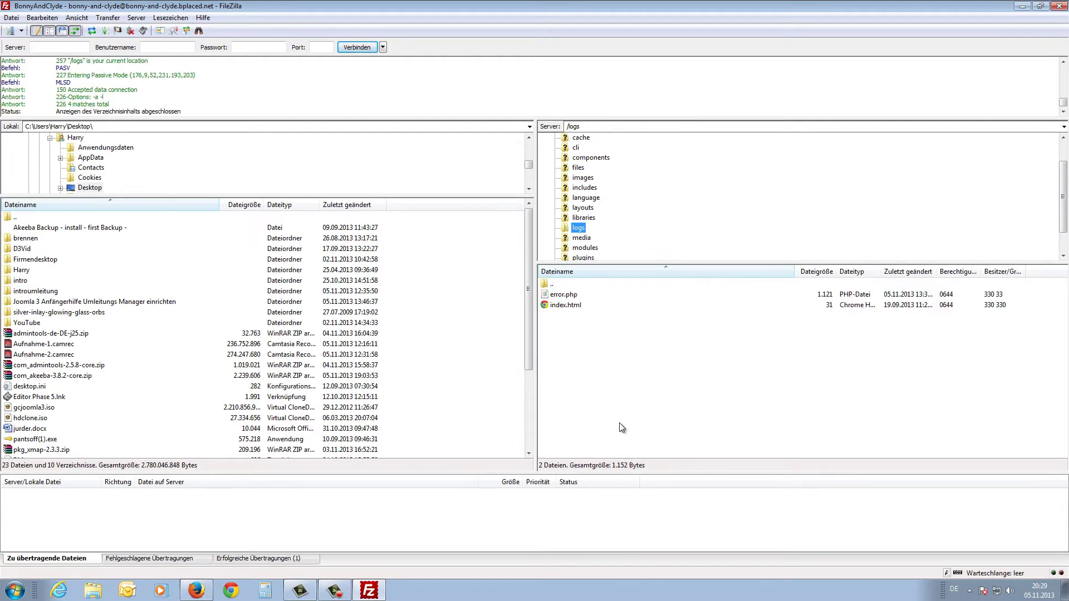